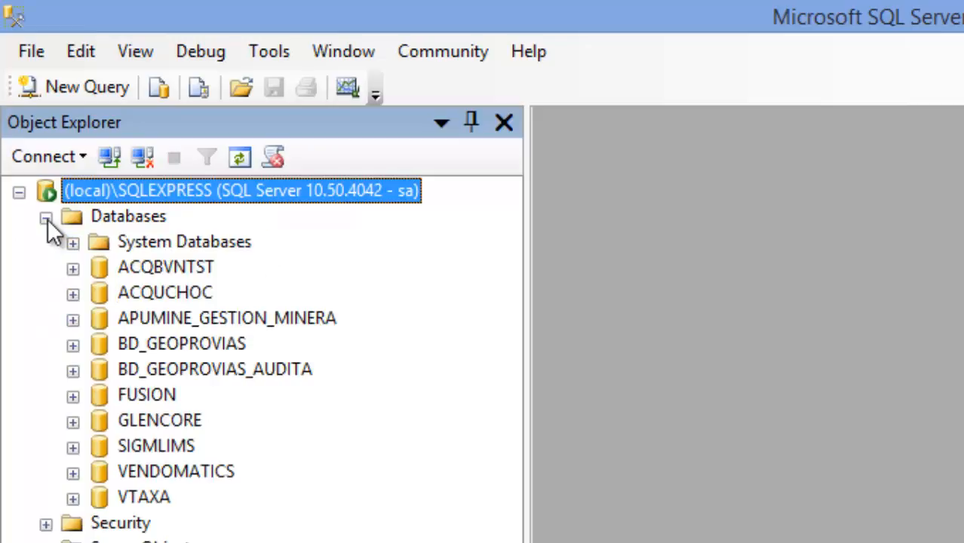
Create a new database named RESERVAME with the default owner and file settings.
left_click(131, 218)
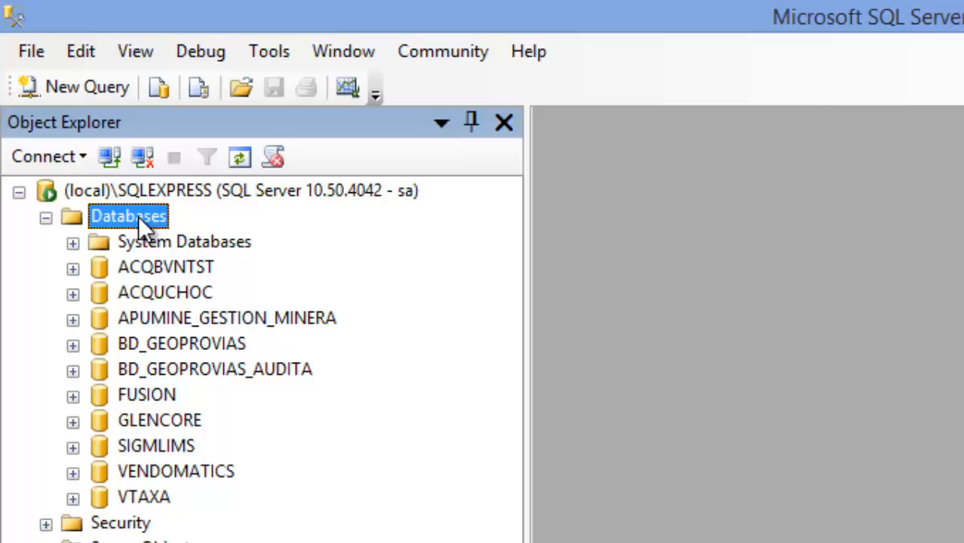
right_click(138, 215)
left_click(236, 240)
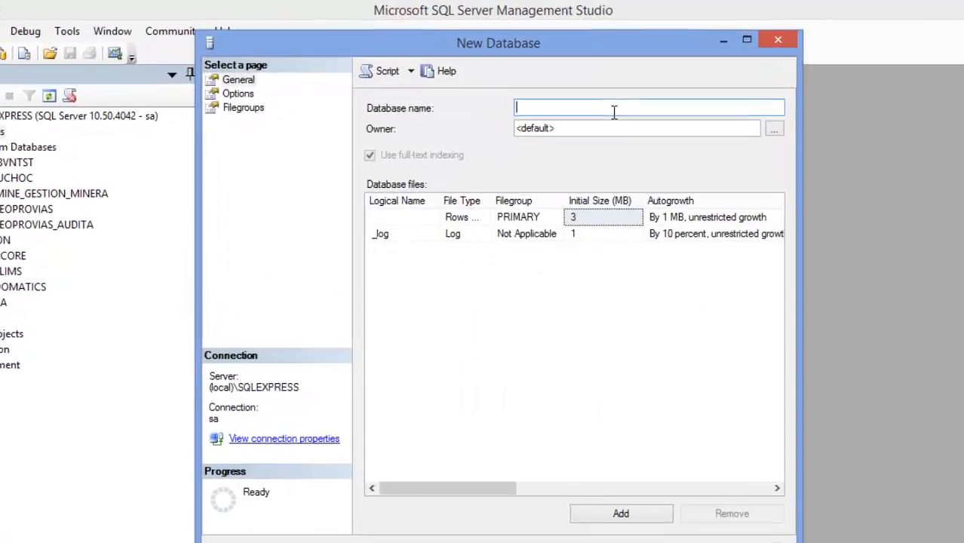
type("RESERVAME")
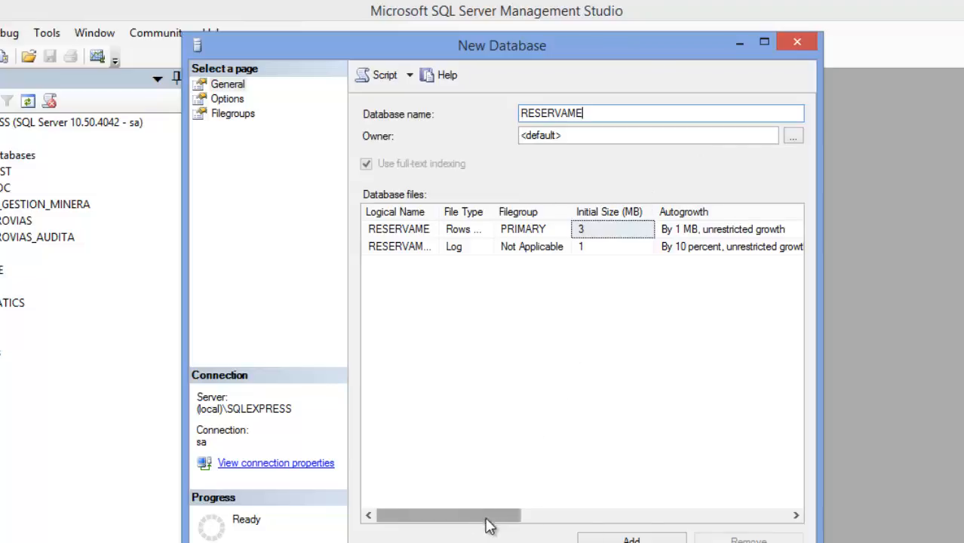
left_click_drag(489, 516, 437, 468)
left_click_drag(450, 517, 744, 518)
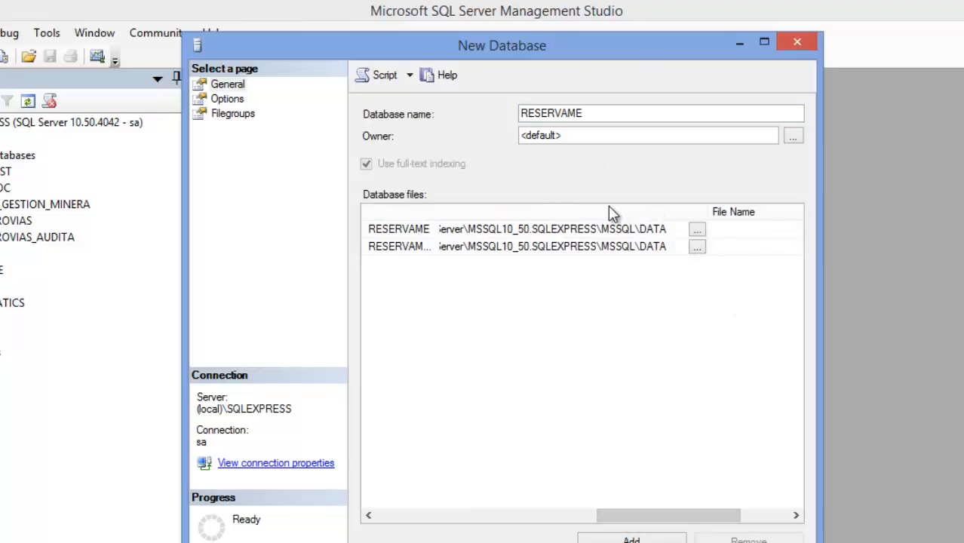
left_click(689, 542)
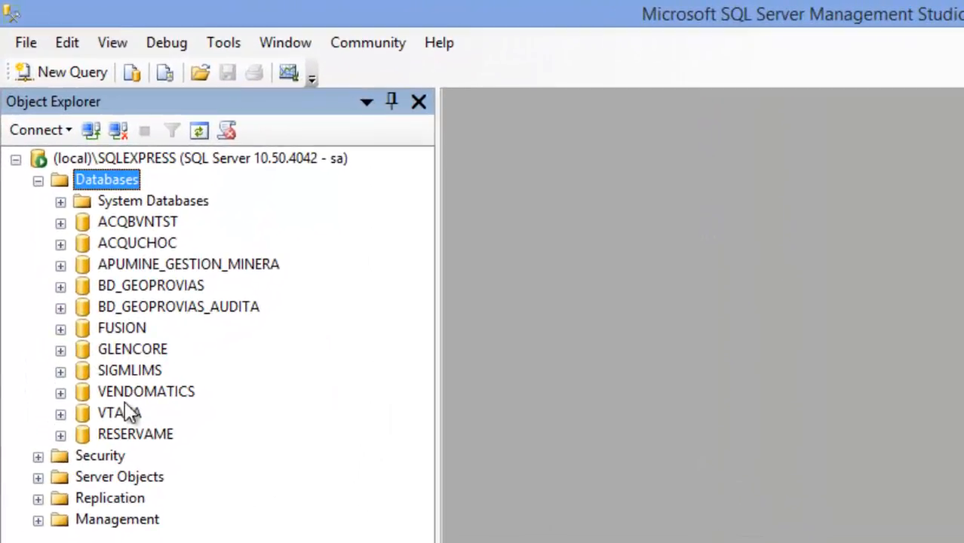
Inspect the Tables folder of the RESERVAME database, then collapse it and reopen the Databases list.
double_click(148, 435)
double_click(145, 477)
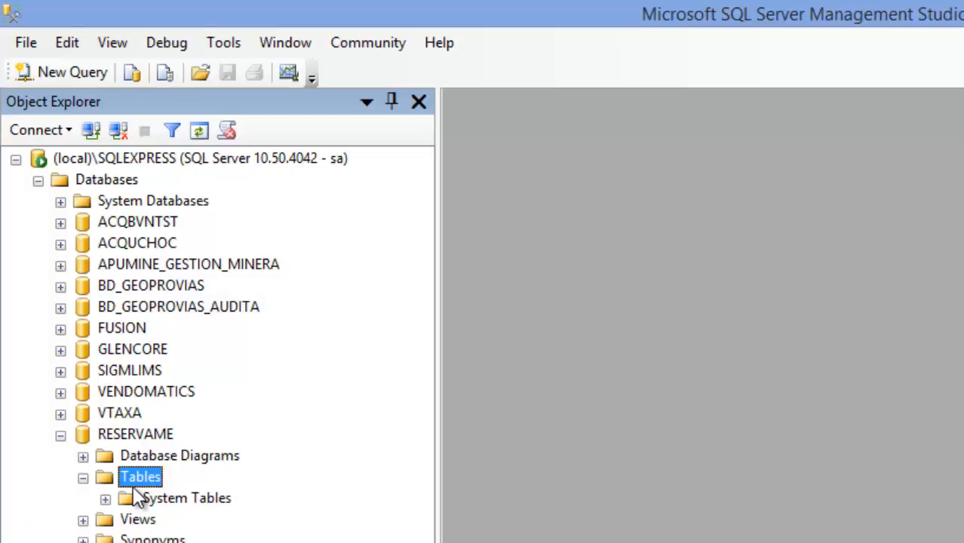
double_click(140, 434)
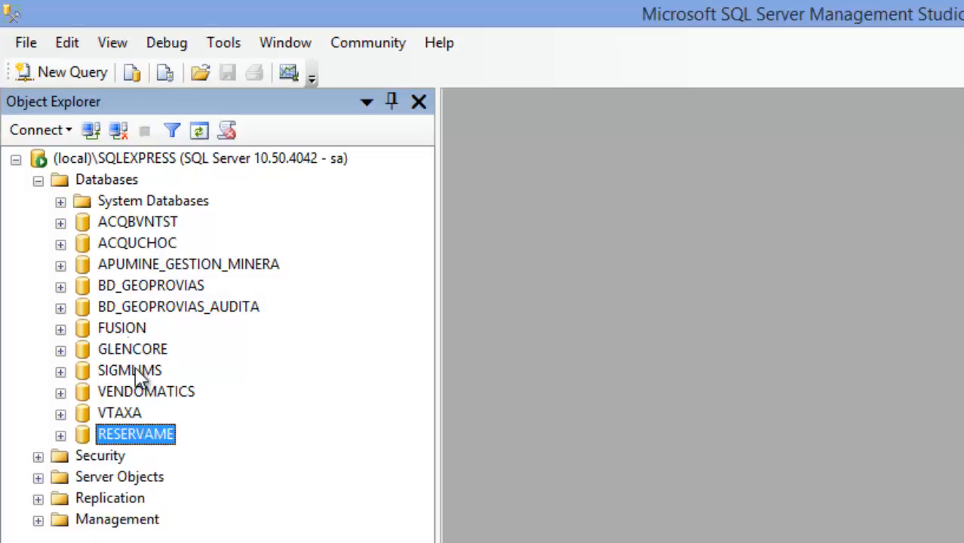
double_click(114, 181)
double_click(108, 180)
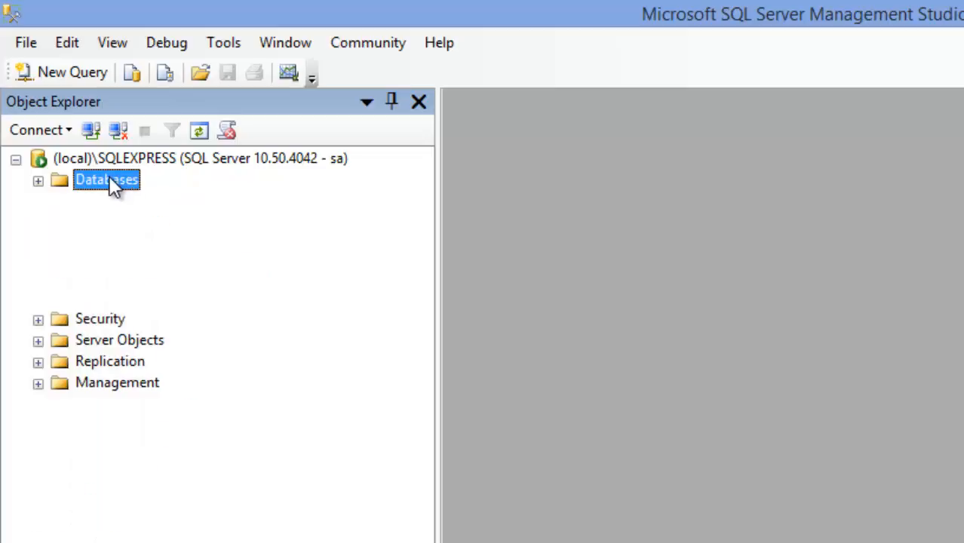
Delete the RESERVAME database from the server.
left_click(142, 370)
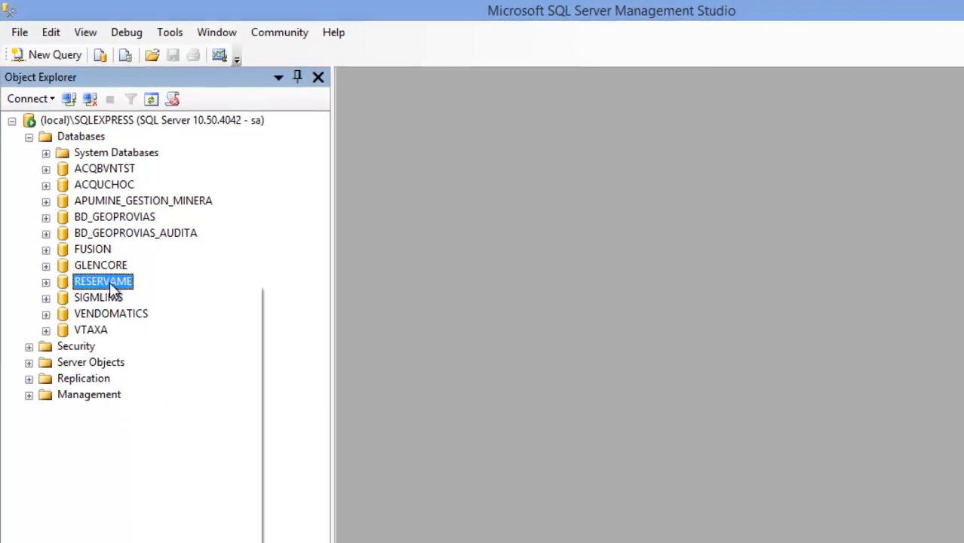
right_click(113, 288)
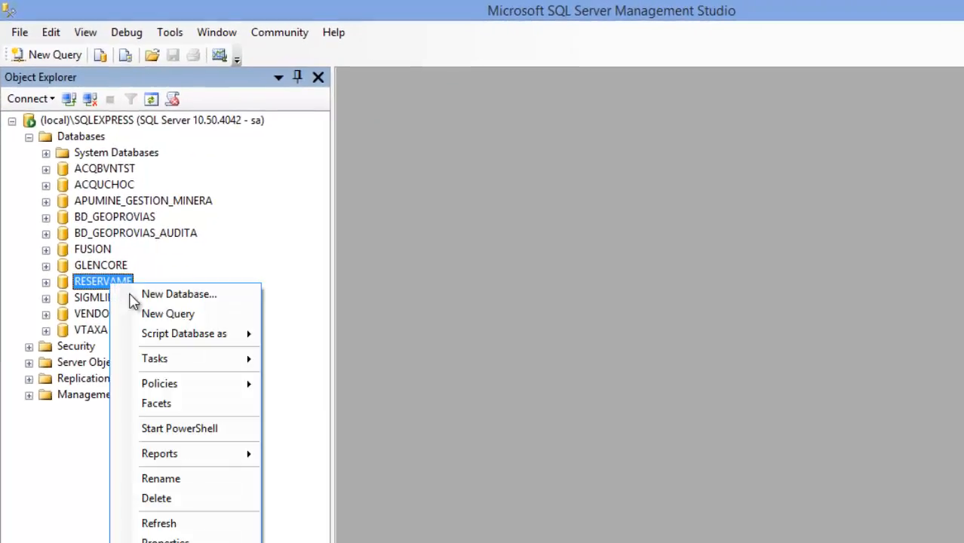
left_click(166, 501)
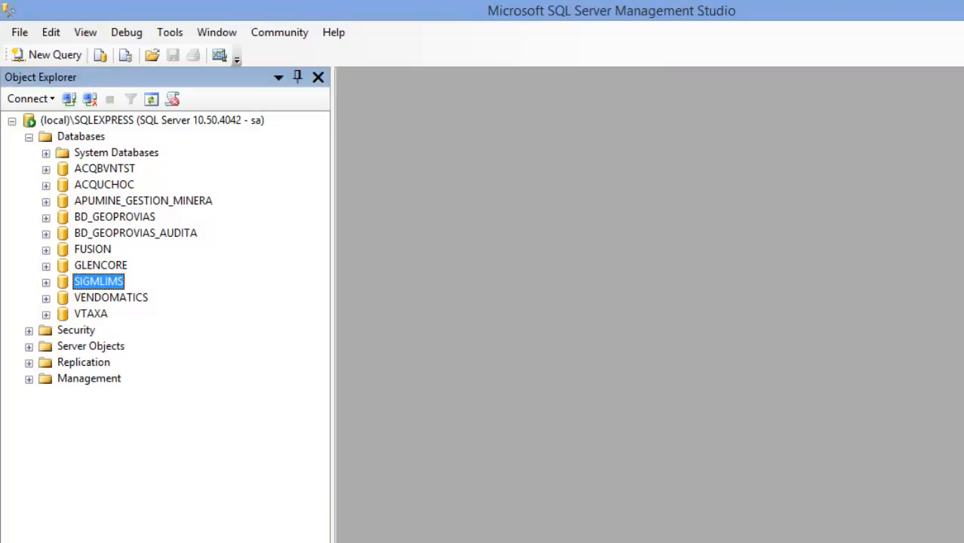
Create the RESERVAME database again, keeping the default owner and file settings.
right_click(90, 141)
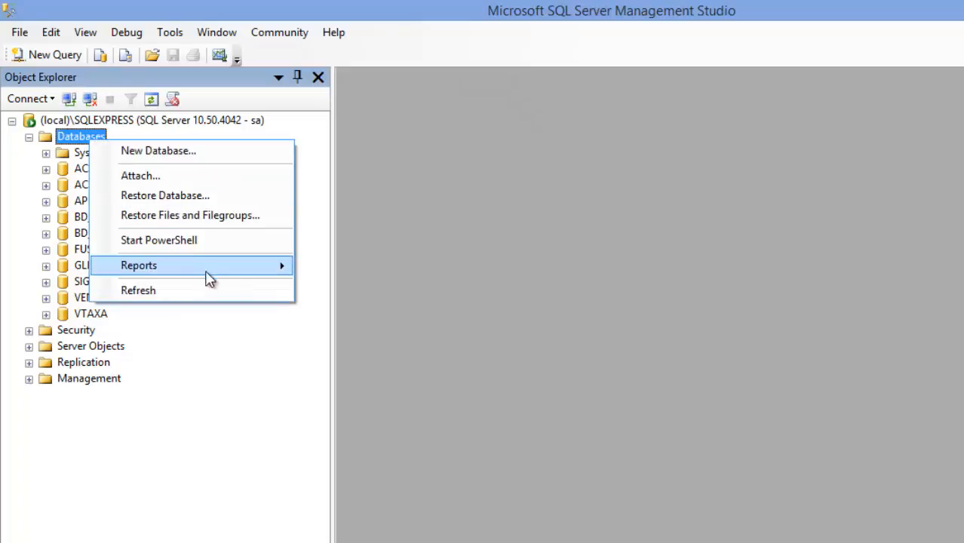
left_click(194, 155)
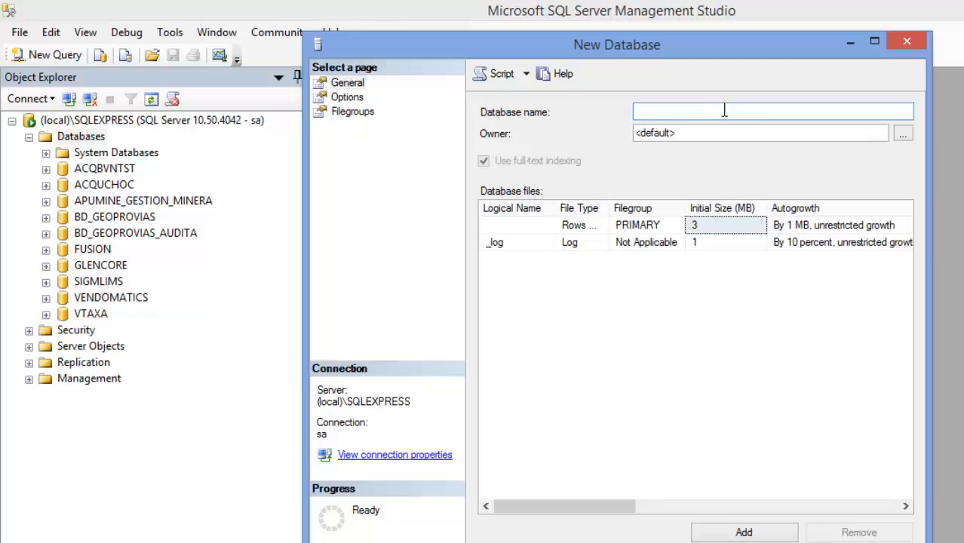
type("RESERVAME")
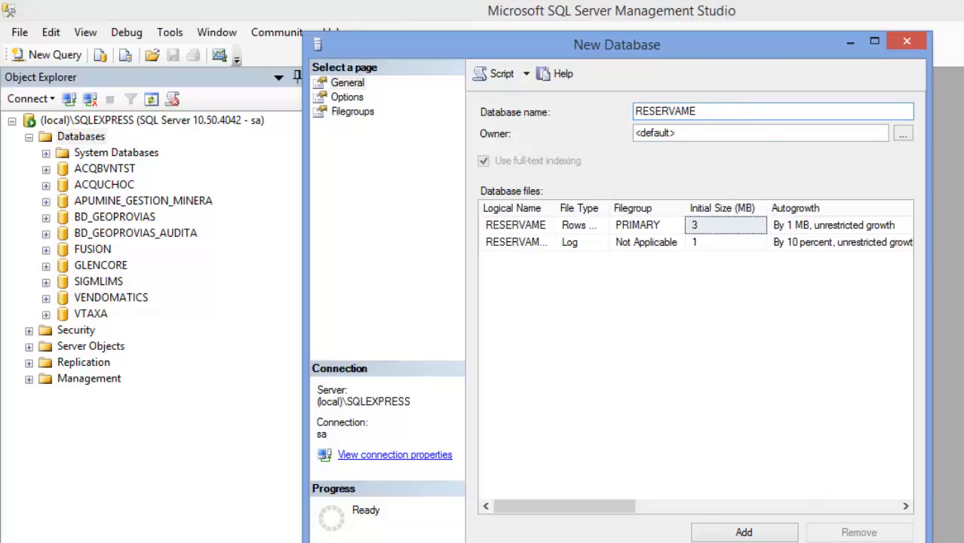
key("Return")
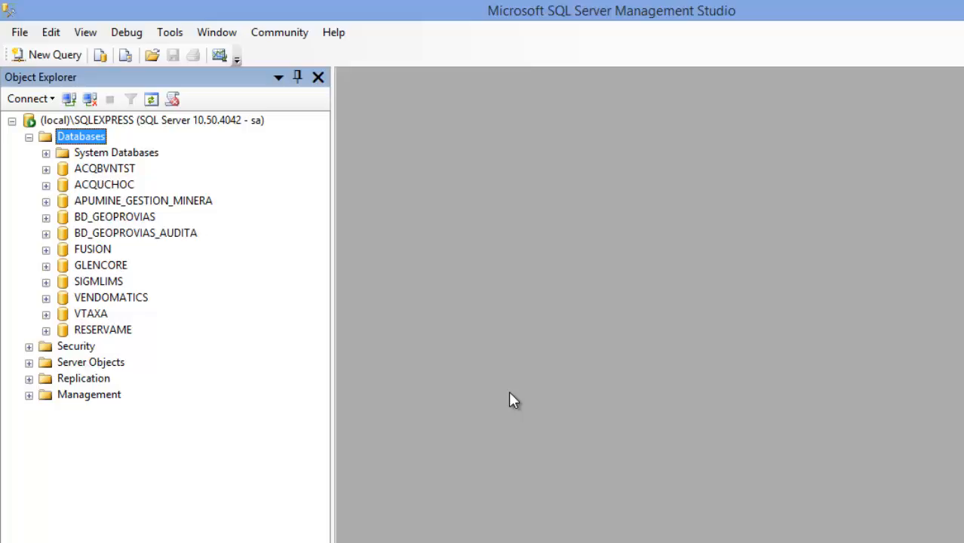
Start a full backup of the RESERVAME database and remove the default backup destination.
left_click(115, 336)
right_click(118, 341)
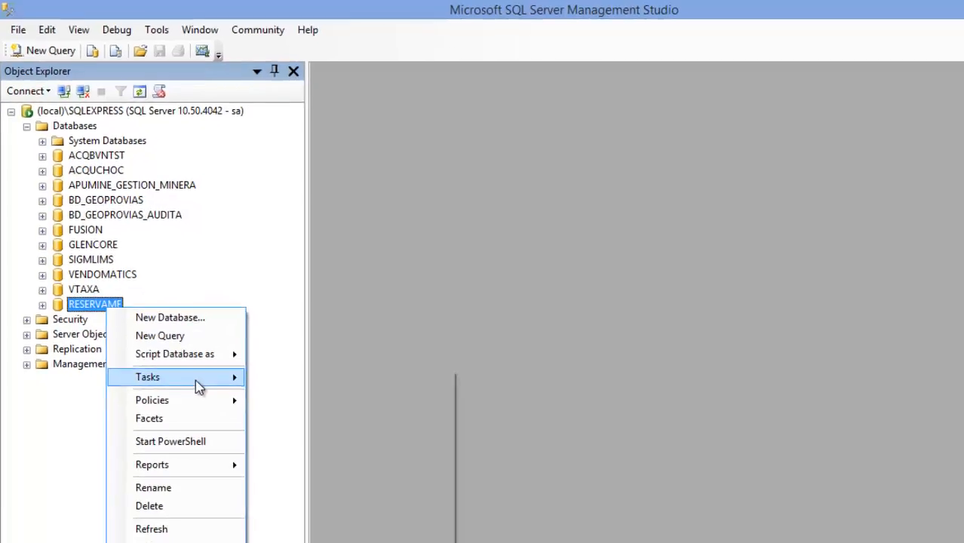
mouse_move(198, 382)
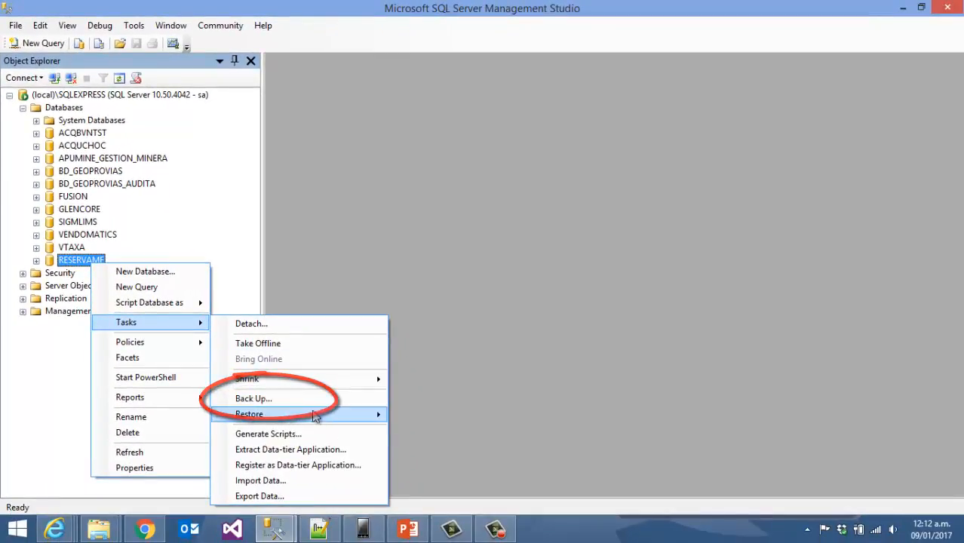
left_click(323, 401)
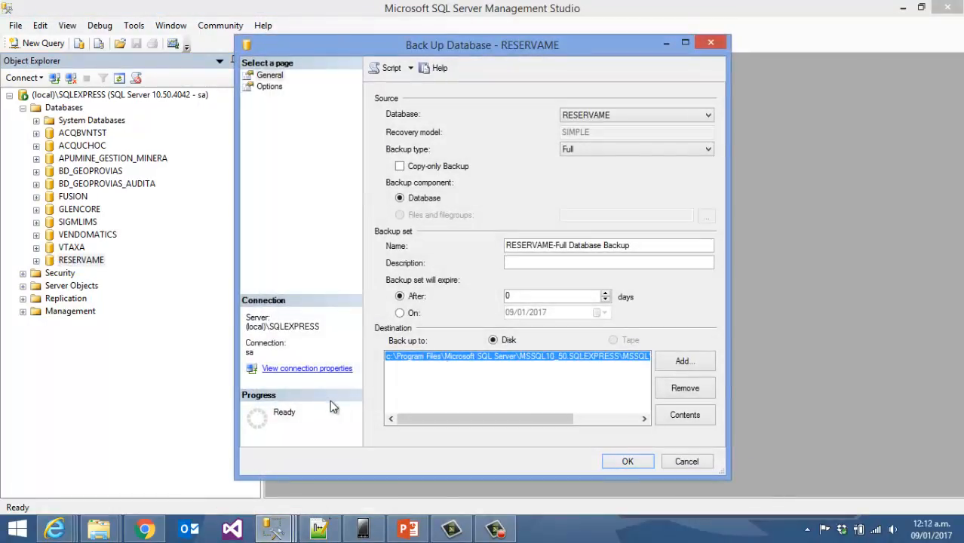
left_click_drag(461, 418, 528, 420)
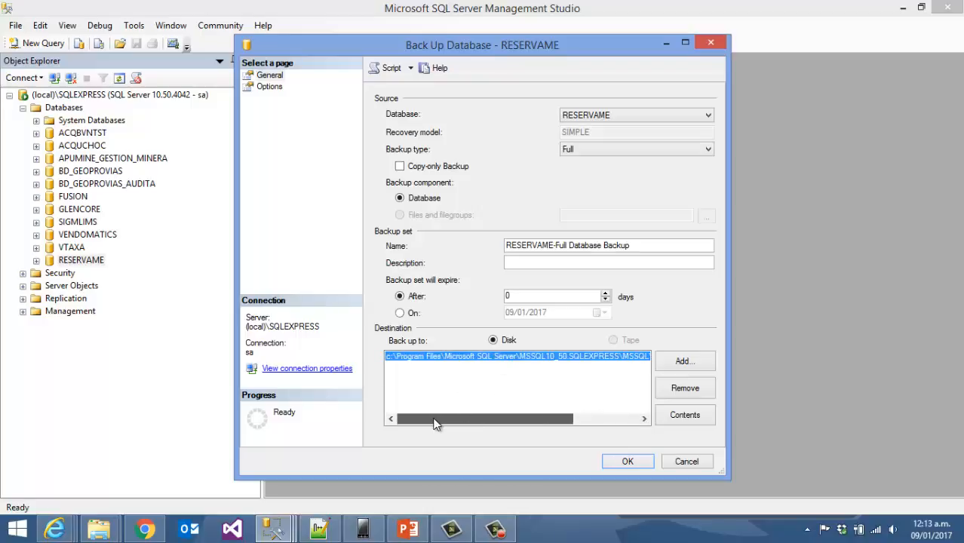
left_click(685, 394)
Add a disk backup destination and browse to the folder D:\Proyectos\Phonegap\Tutorial\SQLServer.
left_click(681, 364)
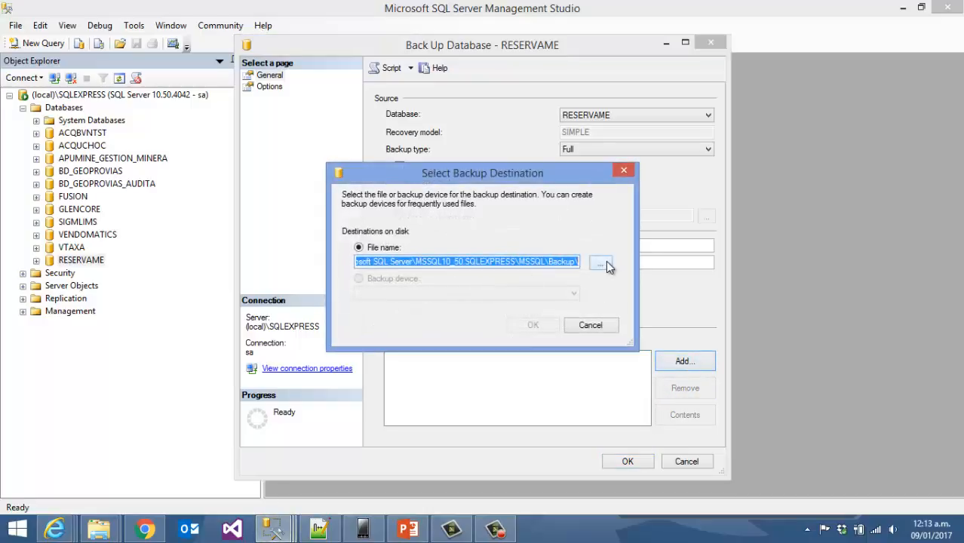
left_click(609, 267)
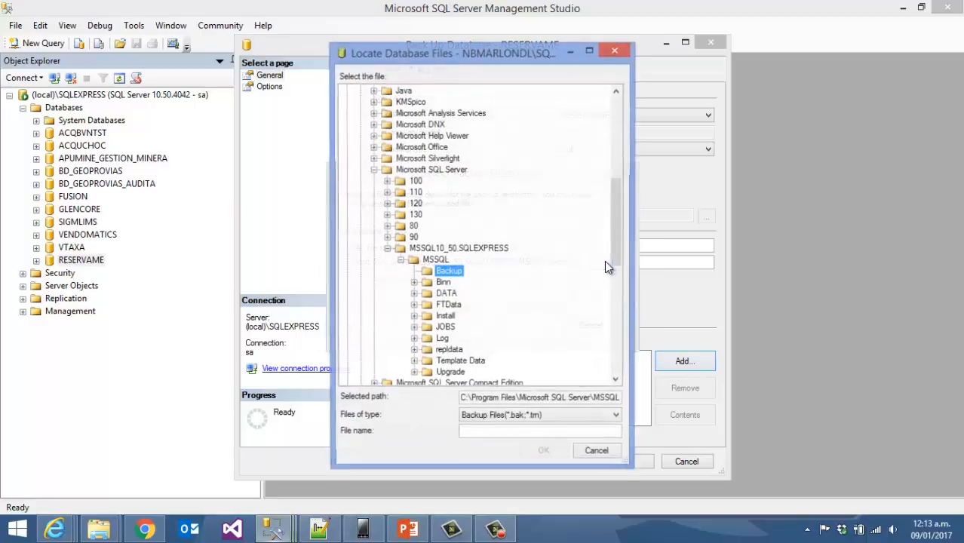
left_click(619, 108)
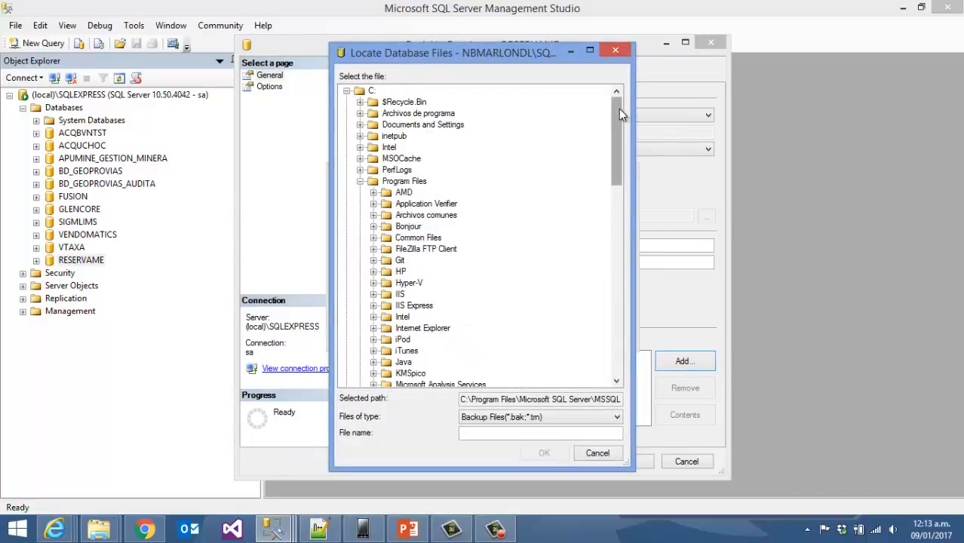
left_click(347, 92)
left_click(347, 101)
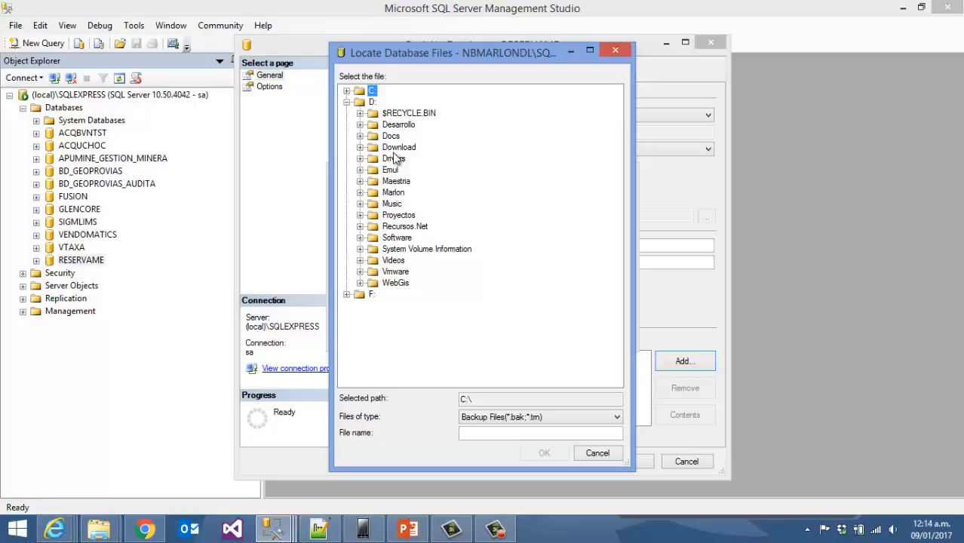
double_click(398, 215)
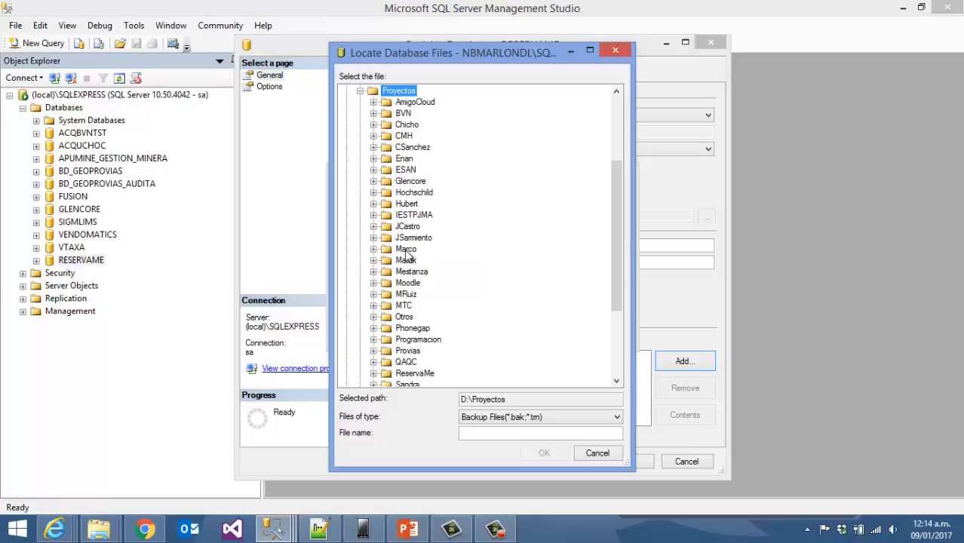
left_click(416, 340)
double_click(424, 329)
scroll(431, 323, "down", 1)
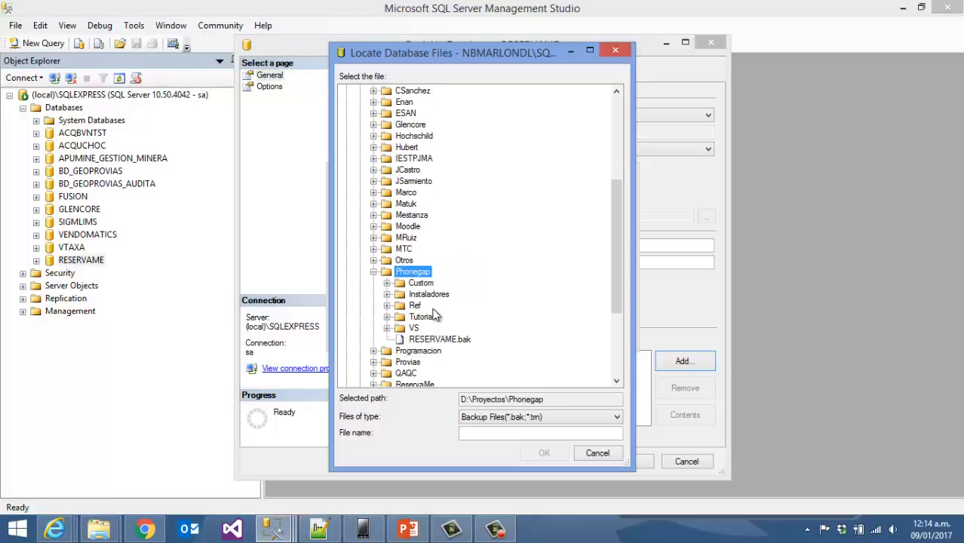
left_click(417, 317)
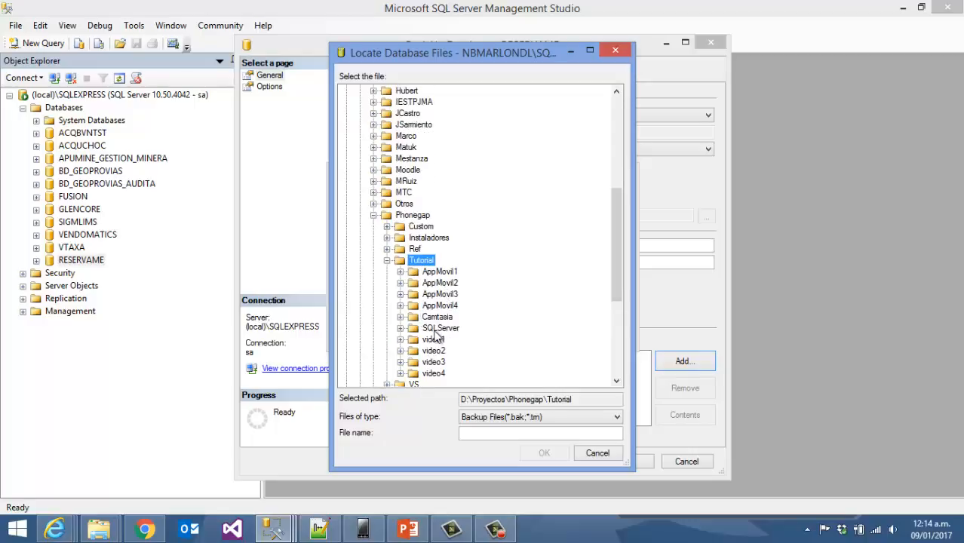
left_click(443, 332)
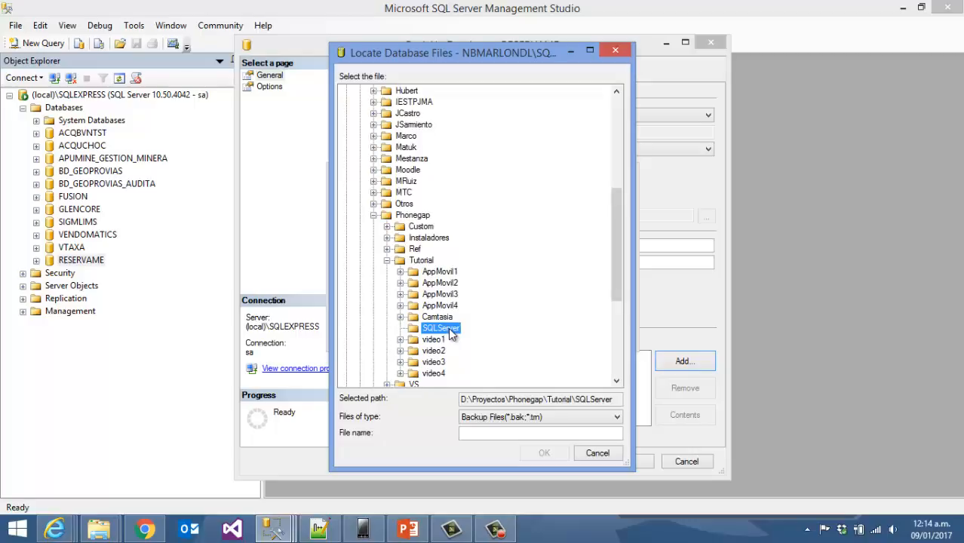
Name the backup file RESERVAME.bak and accept it as the backup destination.
left_click(558, 436)
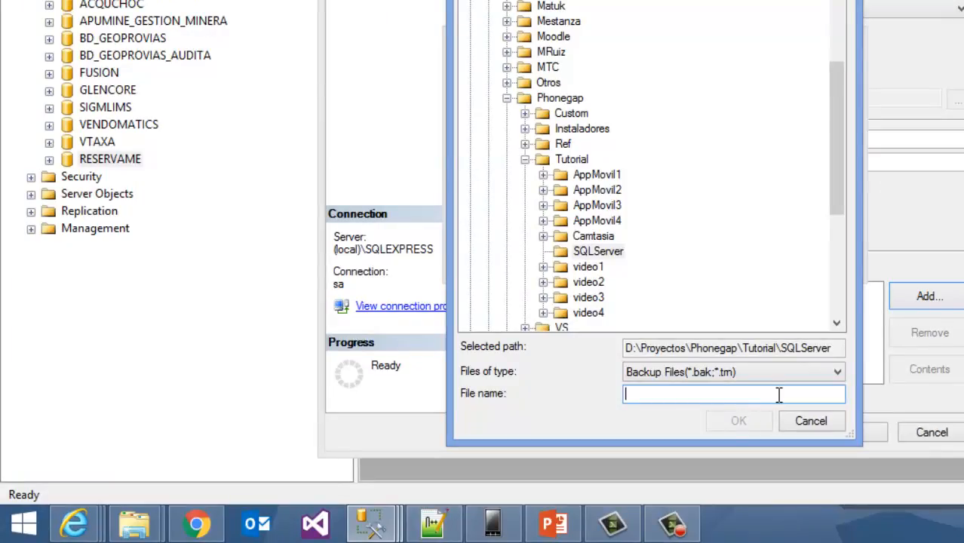
type("RESERVAME.bak")
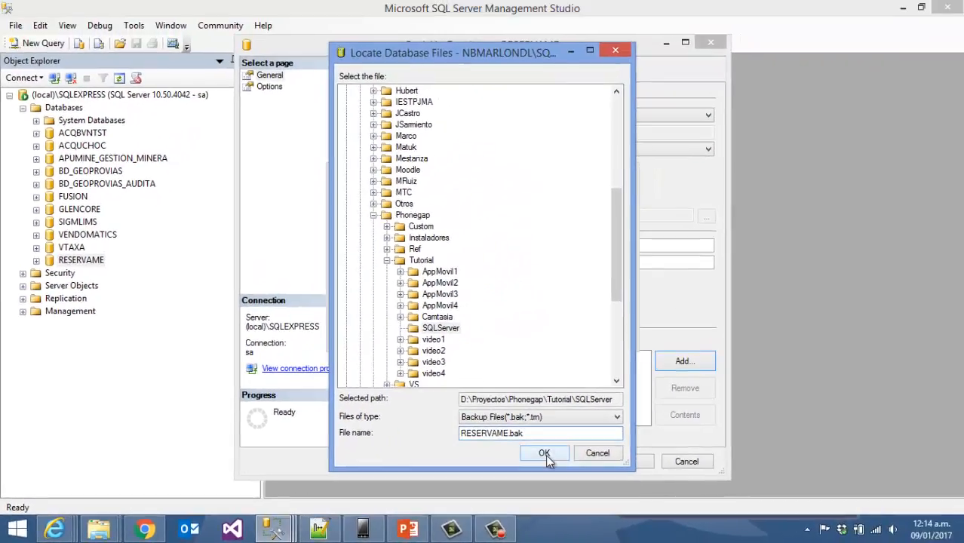
left_click(546, 455)
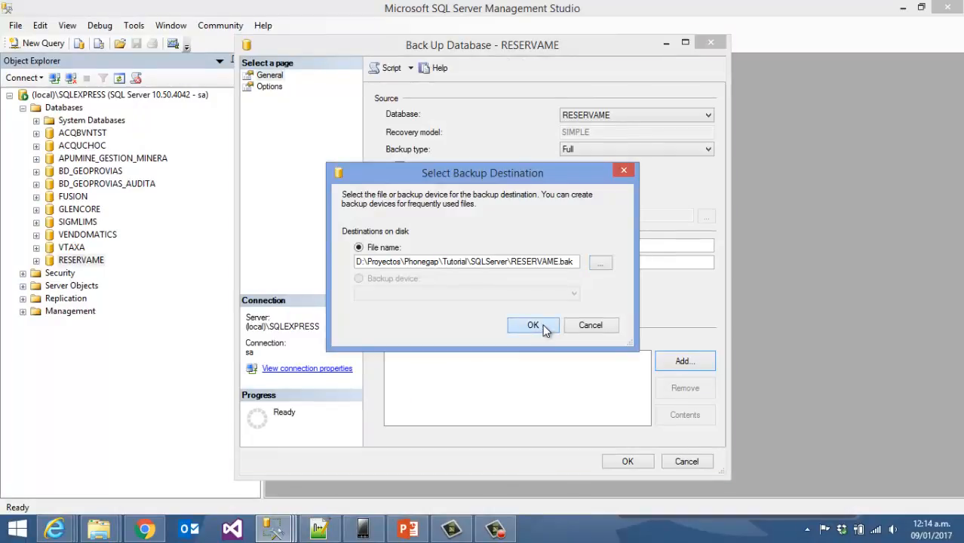
left_click(533, 325)
Run the RESERVAME database backup to the chosen destination file and dismiss the completion message.
left_click(573, 356)
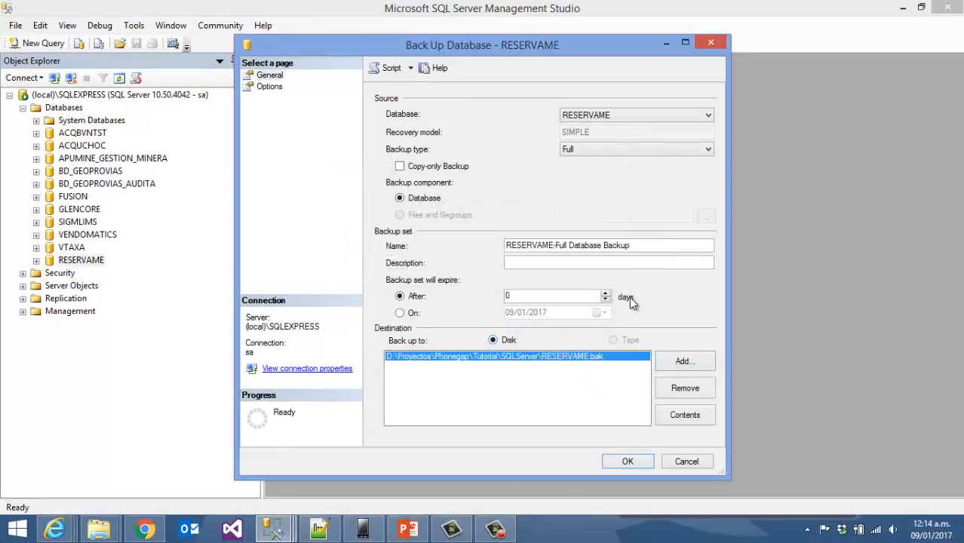
left_click(629, 462)
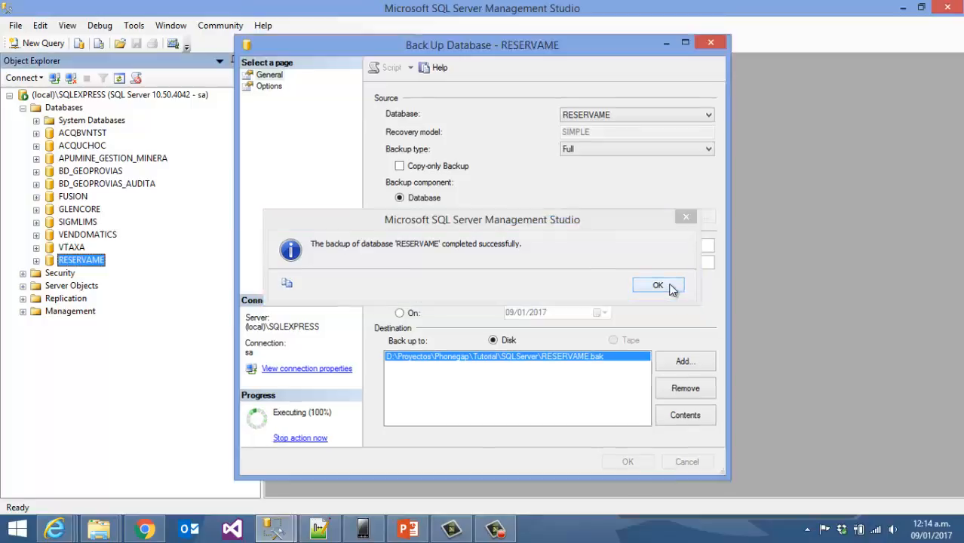
left_click(667, 285)
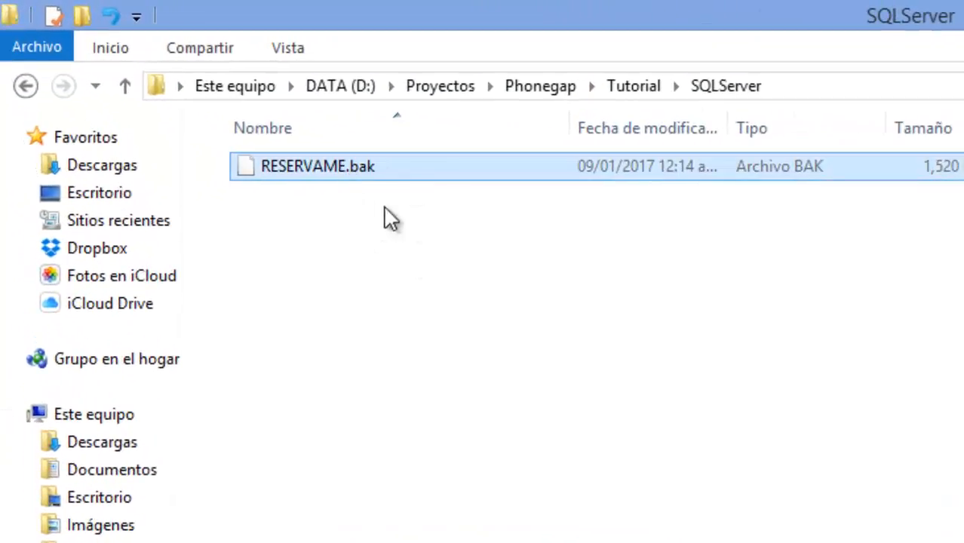
Widen the modification date column in the SQLServer folder to check the date of RESERVAME.bak.
double_click(729, 128)
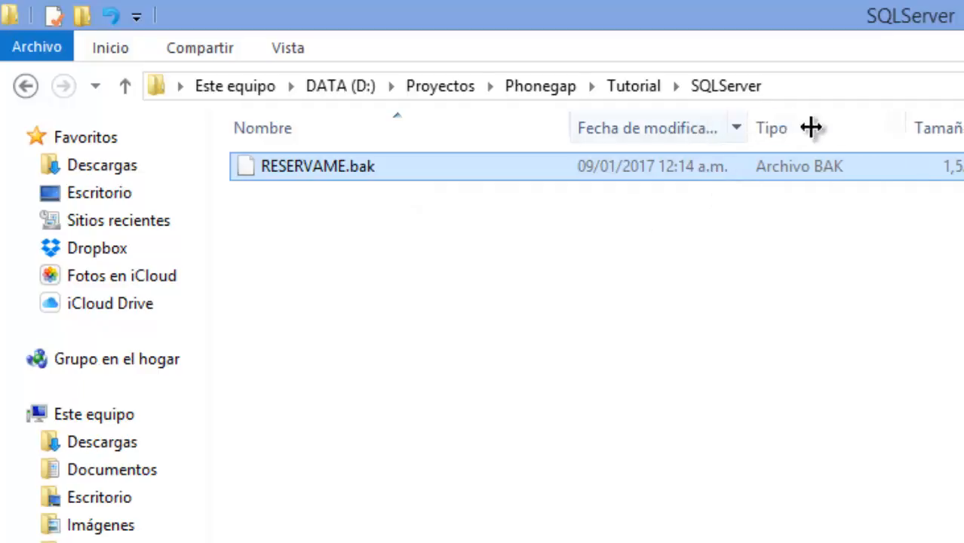
left_click_drag(812, 128, 844, 127)
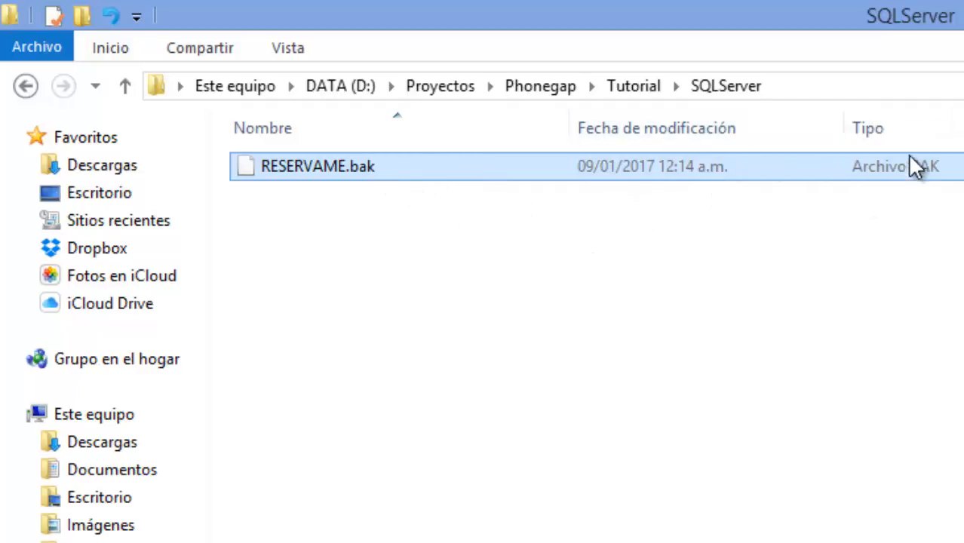
Switch back to SQL Server Management Studio, refresh the Databases folder and expand its list again.
left_click(904, 7)
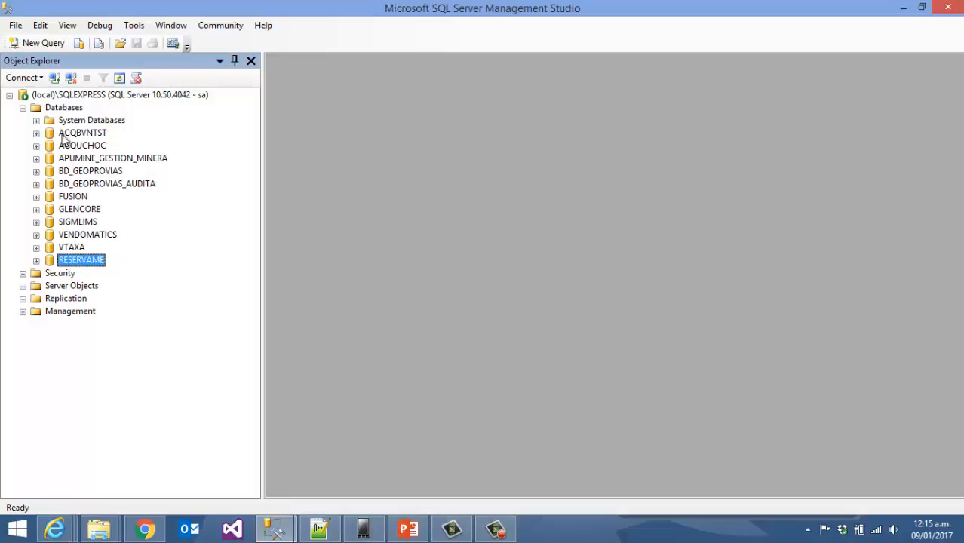
right_click(65, 109)
left_click(112, 222)
double_click(60, 108)
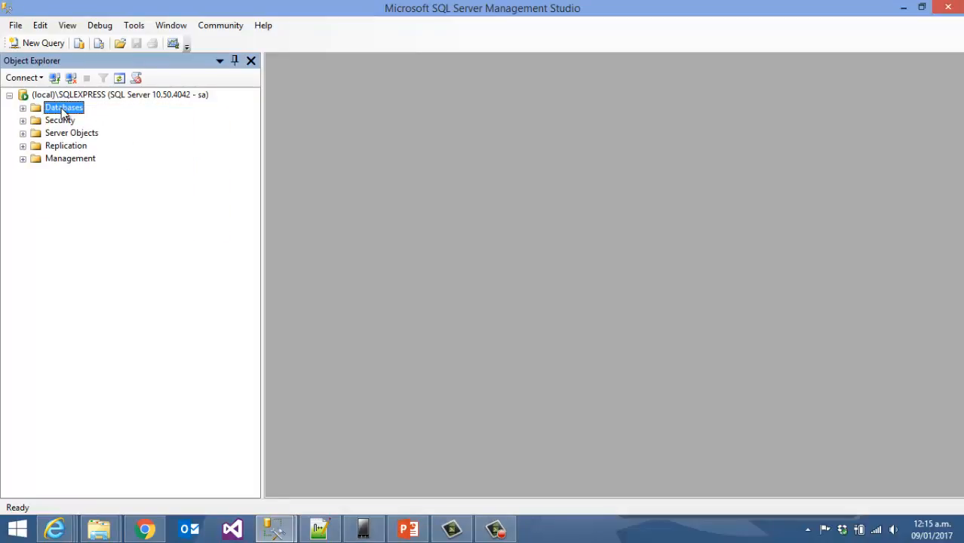
double_click(61, 107)
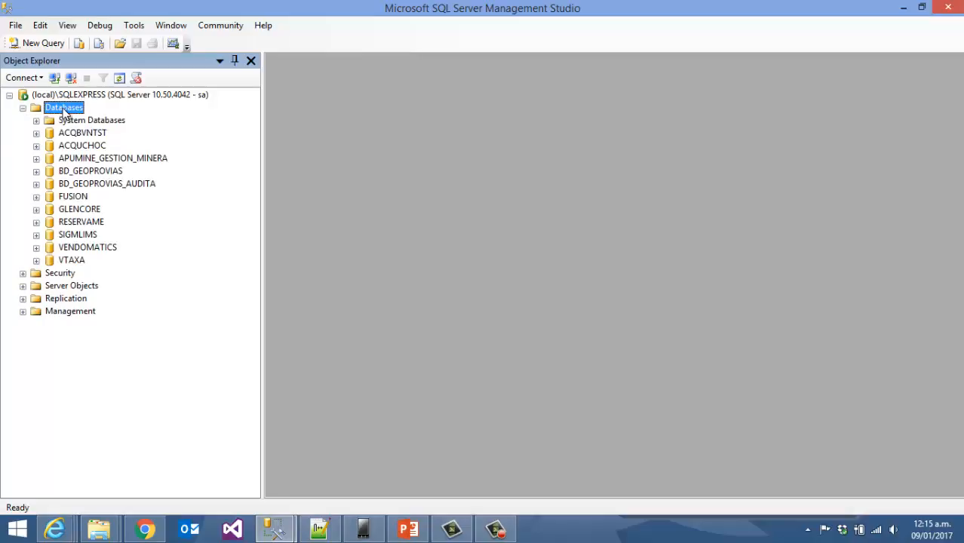
Open the database restore dialog for the existing RESERVAME database.
left_click(98, 221)
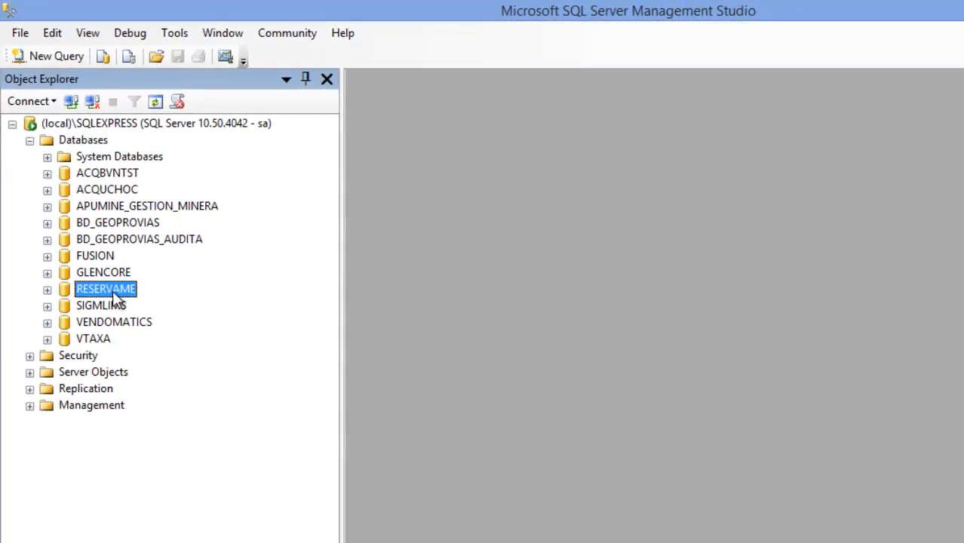
right_click(113, 290)
mouse_move(186, 376)
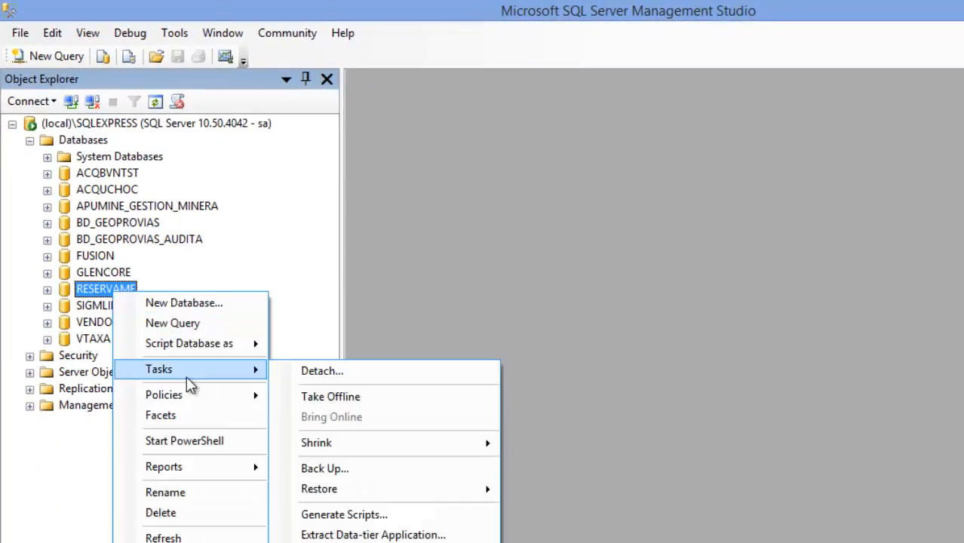
mouse_move(392, 502)
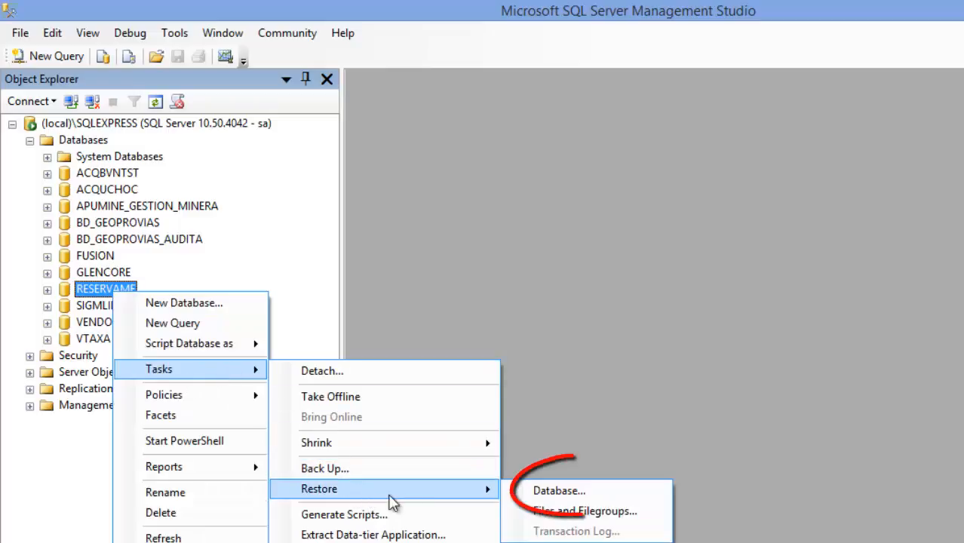
left_click(581, 491)
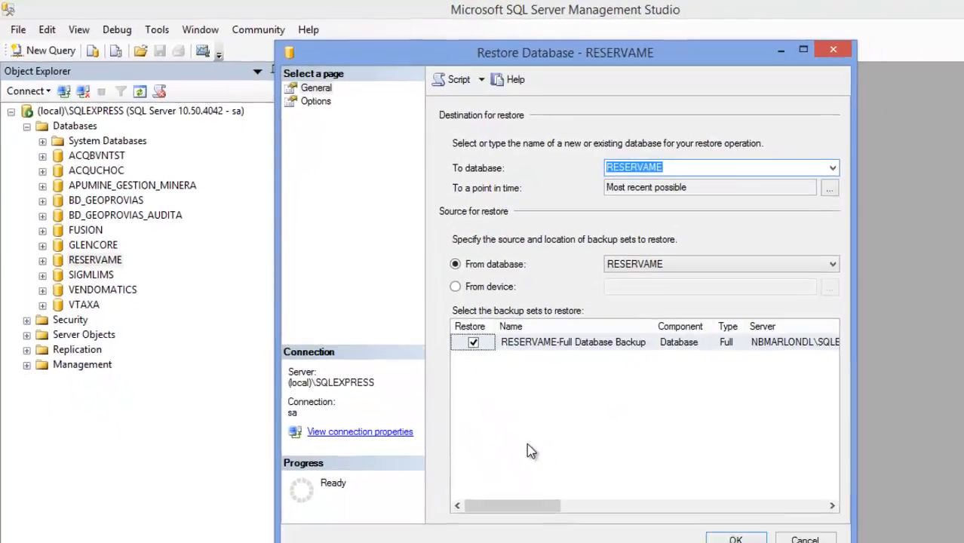
Set the restore source to a device, using the backup file D:\Proyectos\Phonegap\RESERVAME.bak.
left_click(514, 287)
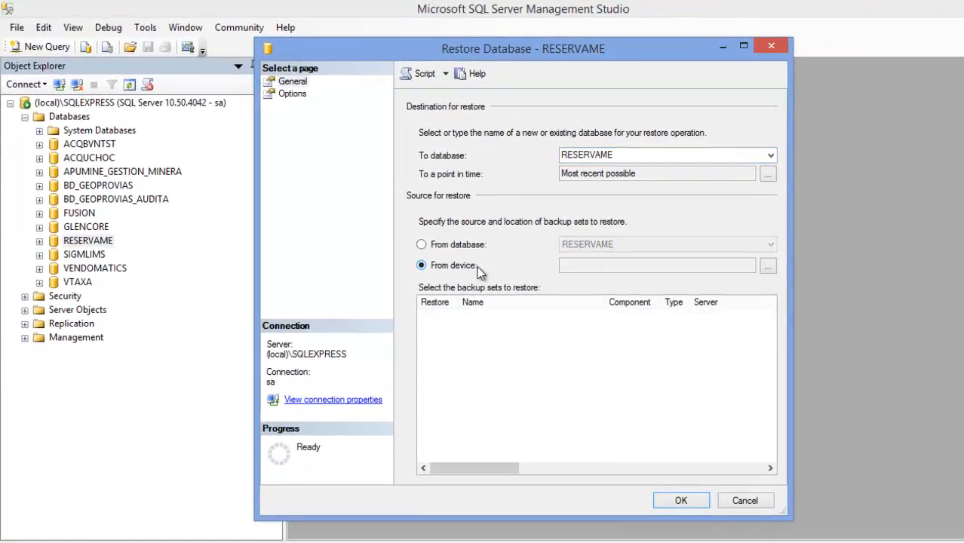
left_click(767, 267)
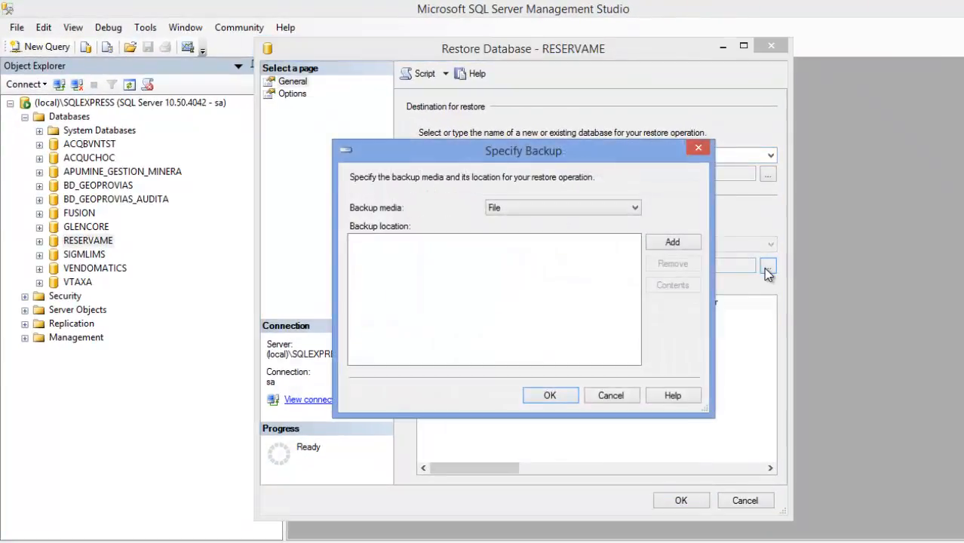
left_click(681, 242)
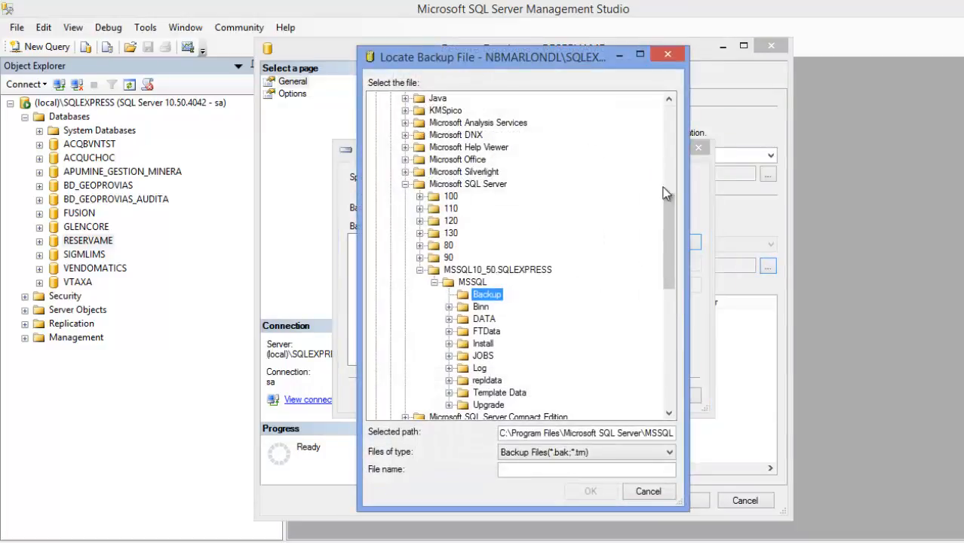
left_click_drag(664, 192, 668, 98)
left_click(376, 98)
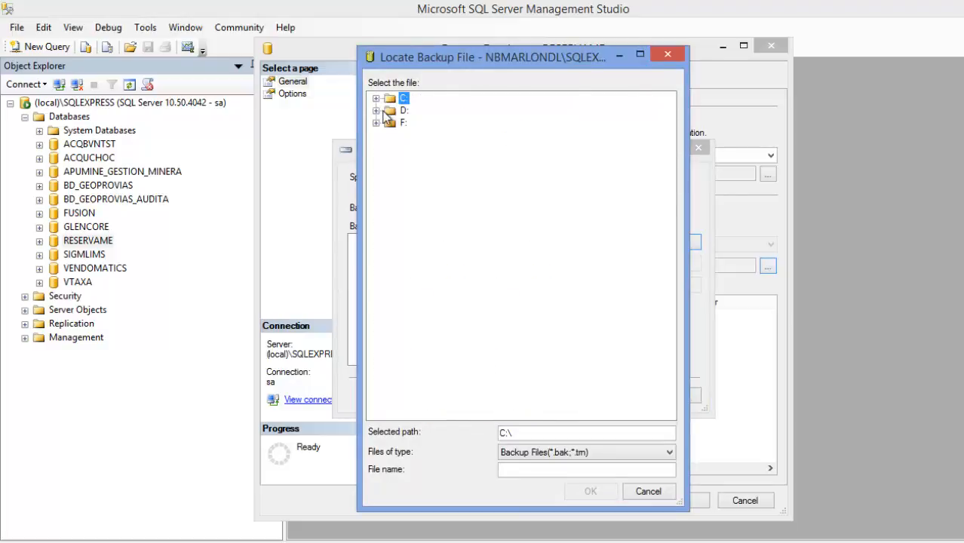
left_click(376, 110)
double_click(436, 233)
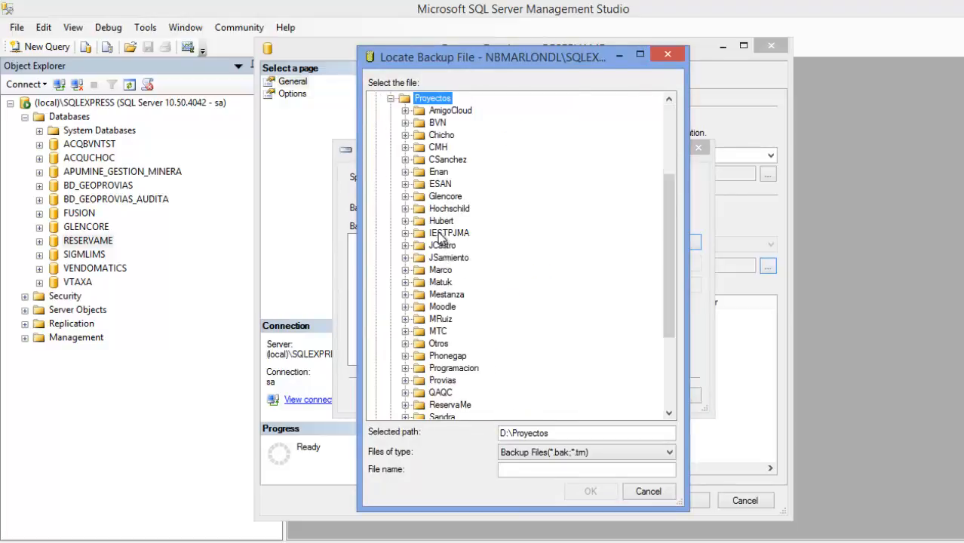
double_click(452, 356)
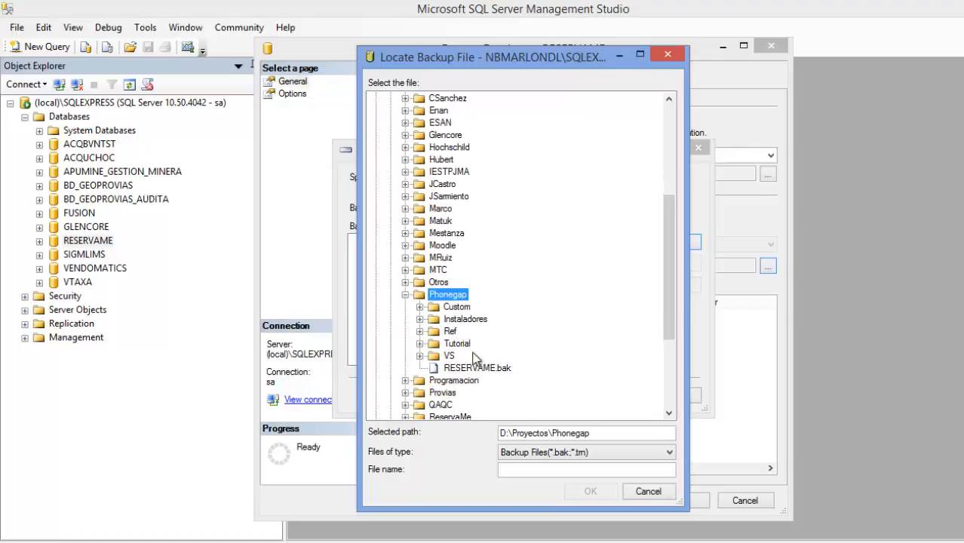
double_click(471, 369)
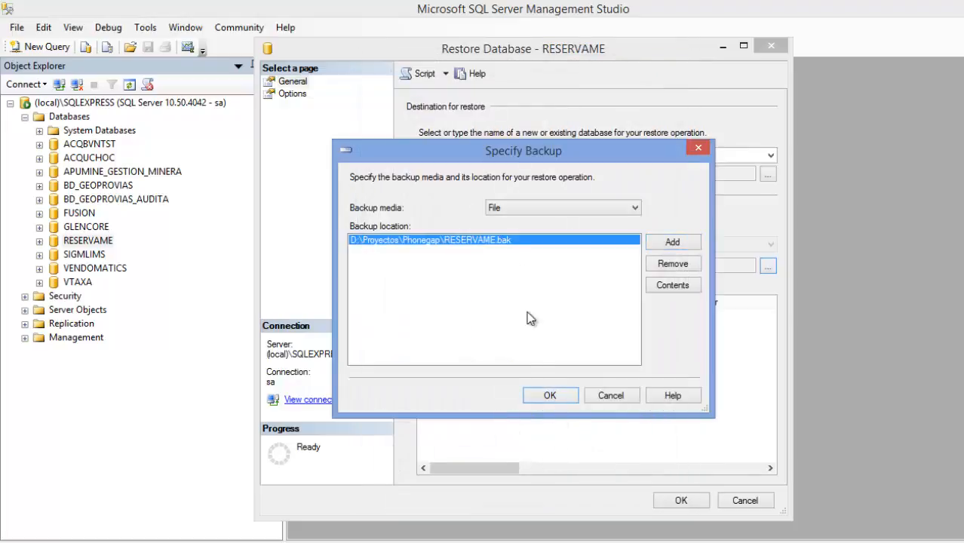
left_click(563, 395)
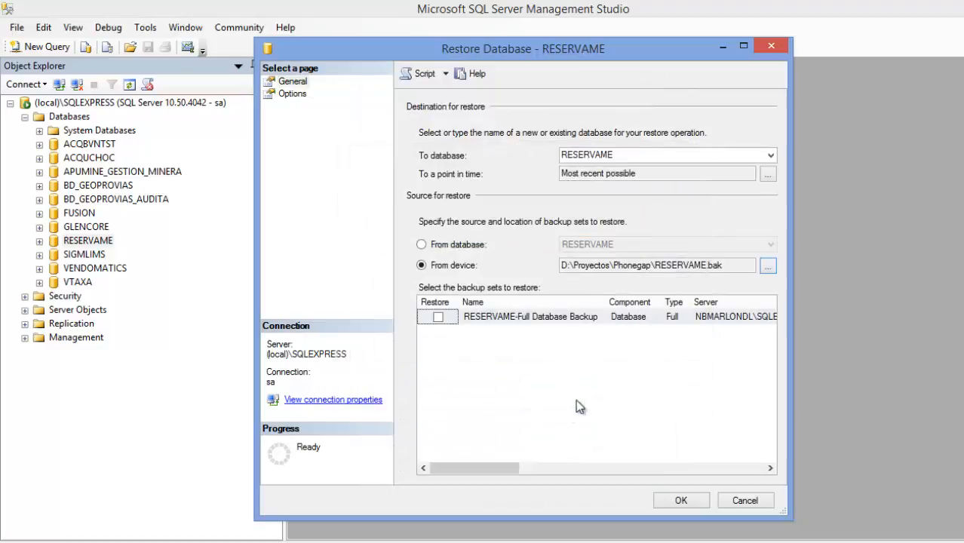
Mark the RESERVAME-Full Database Backup set for restoring and enable overwriting the existing database (WITH REPLACE).
left_click(439, 317)
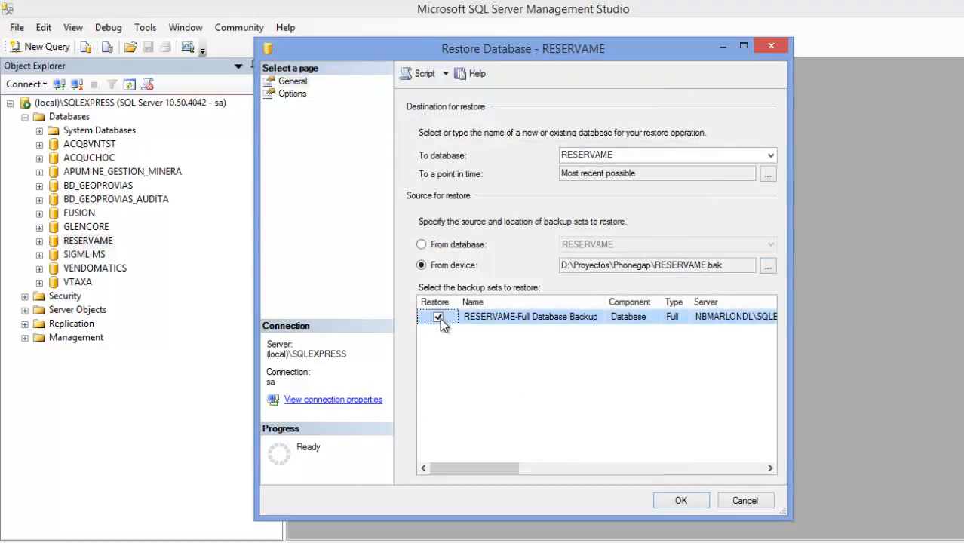
left_click(292, 94)
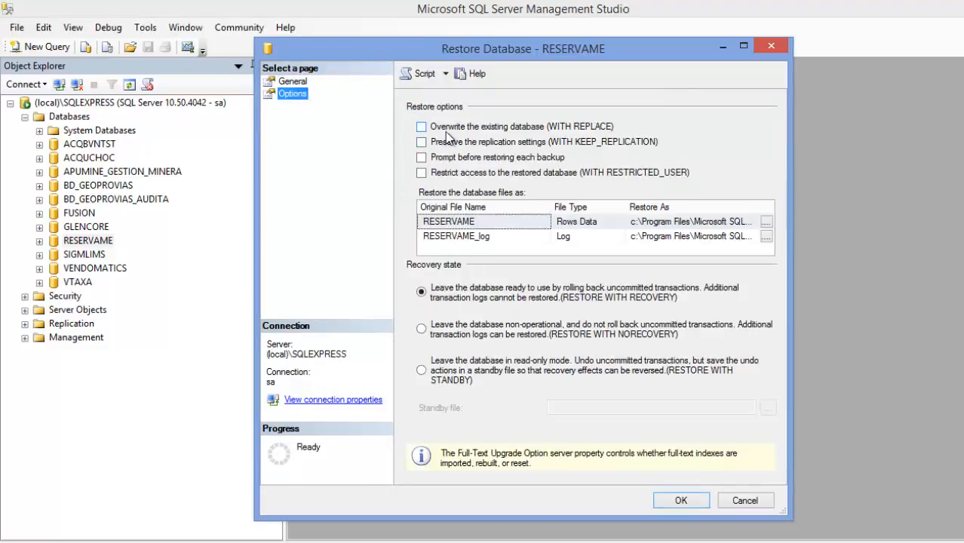
left_click(450, 130)
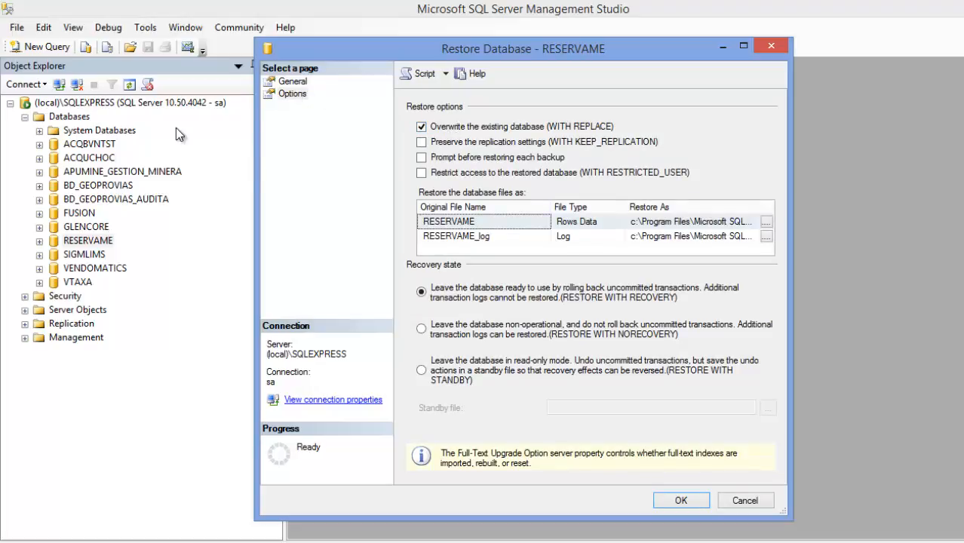
Return to the general restore settings, run the RESERVAME restore and dismiss the completion message.
left_click(292, 81)
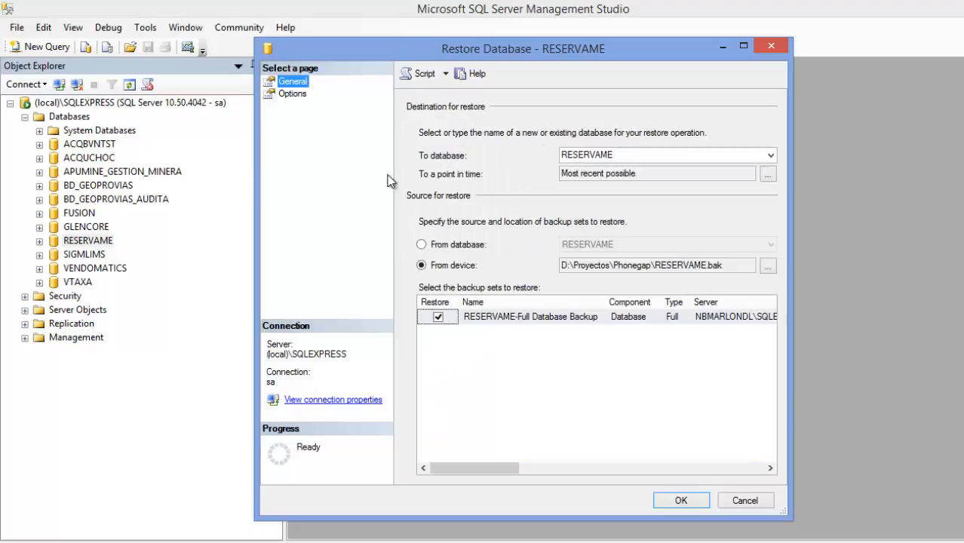
left_click(680, 502)
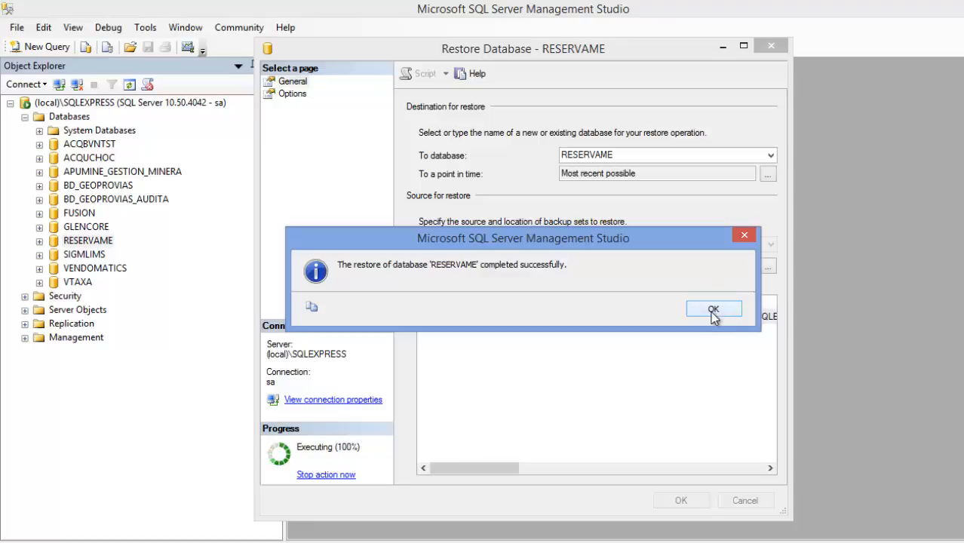
left_click(713, 310)
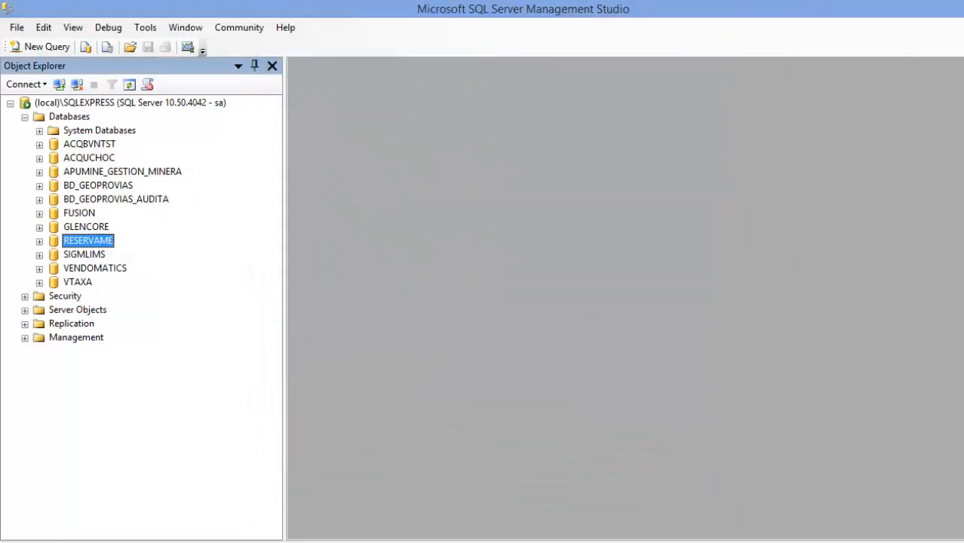
Expand the RESERVAME database and its Tables folder to examine the restored tables, and collapse the database again.
double_click(105, 243)
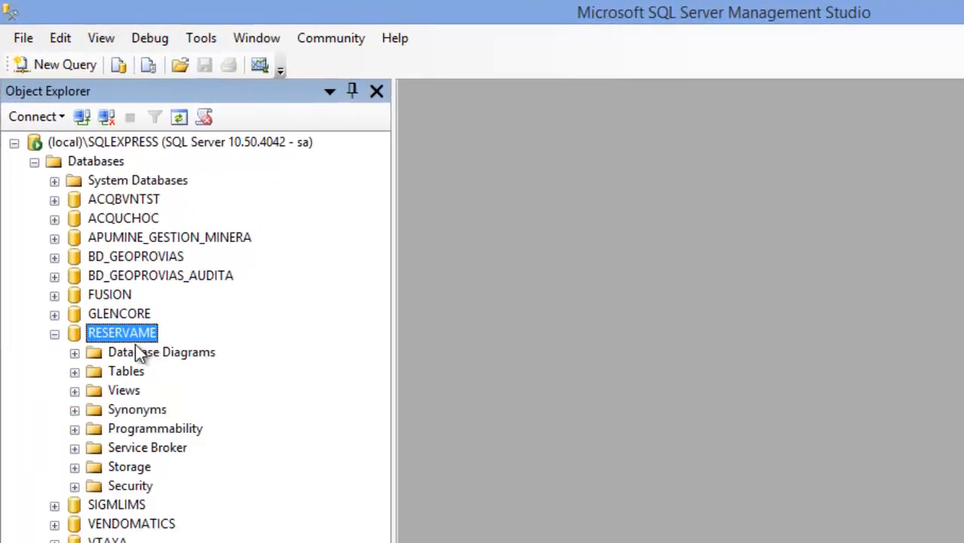
double_click(116, 371)
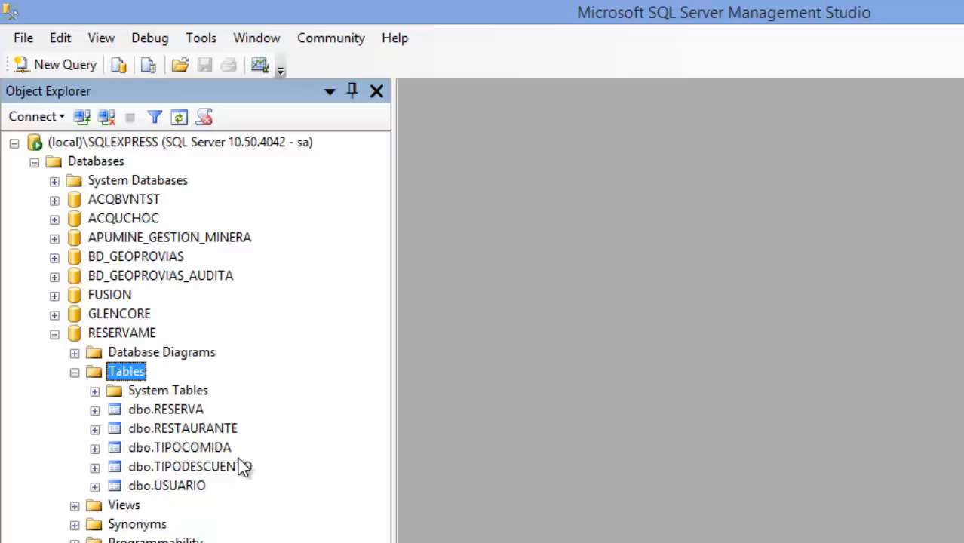
double_click(153, 335)
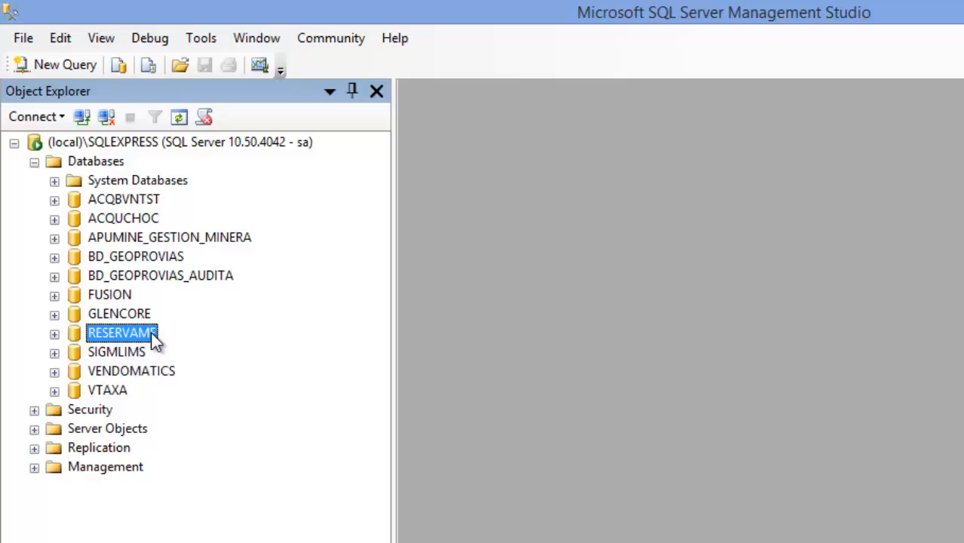
Delete the RESERVAME database and refresh the Databases folder.
right_click(147, 336)
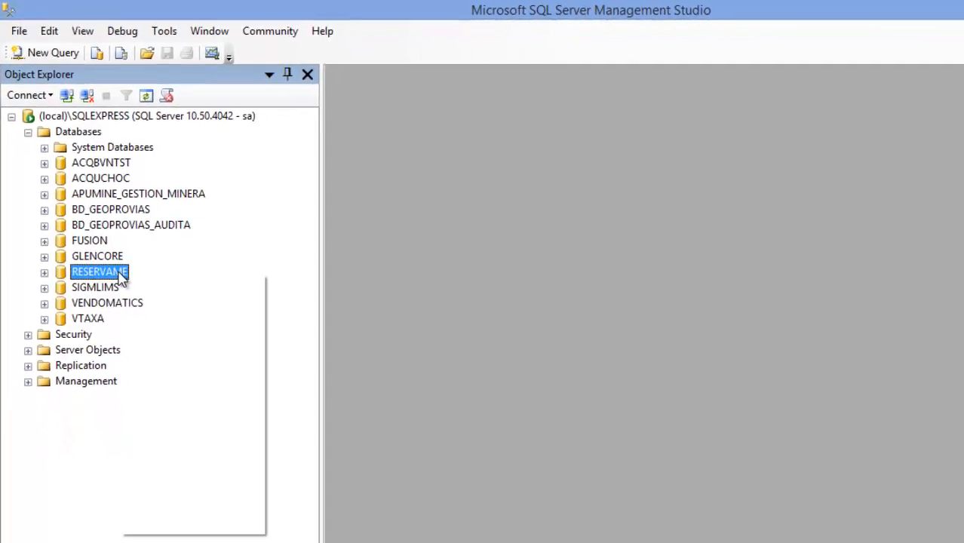
left_click(178, 480)
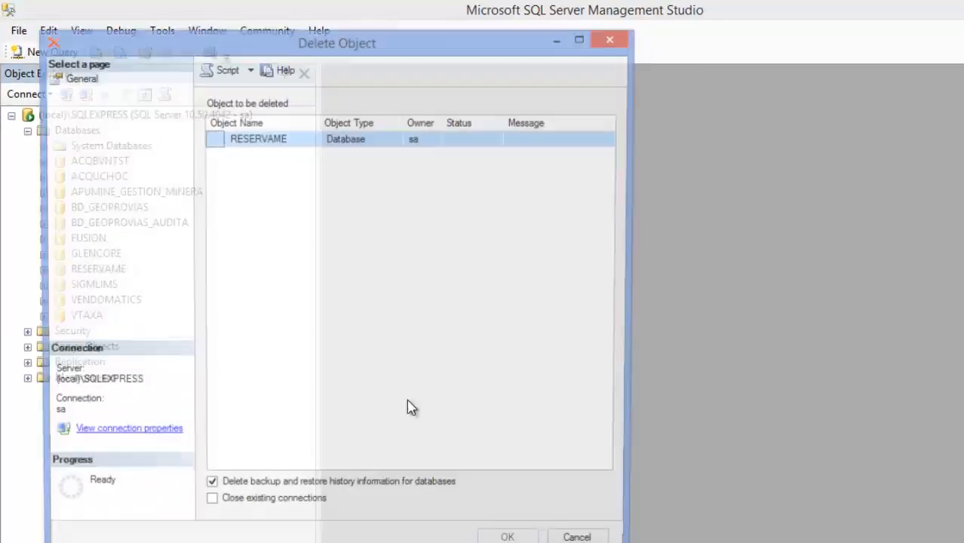
left_click(507, 537)
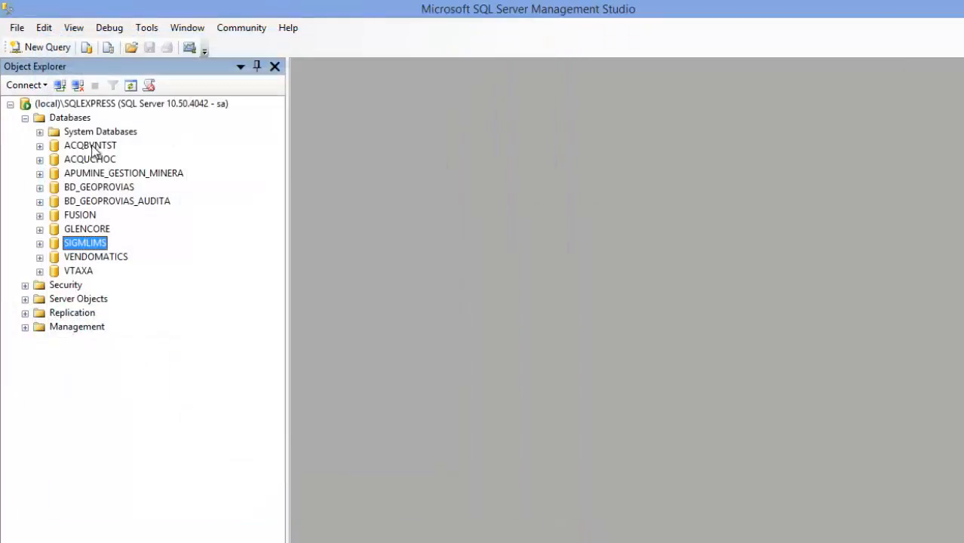
right_click(70, 119)
left_click(129, 252)
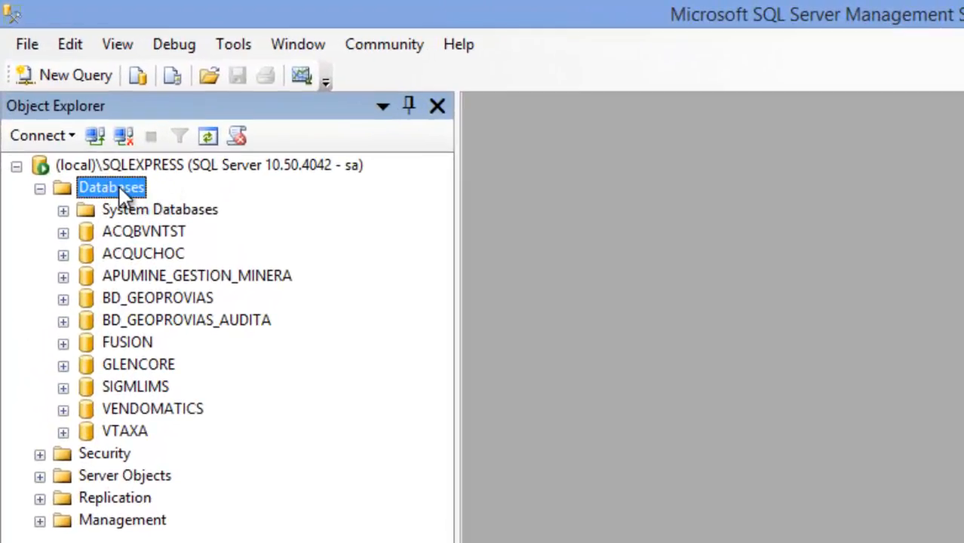
Open the restore dialog from the Databases folder and set the restore source to a device.
right_click(120, 189)
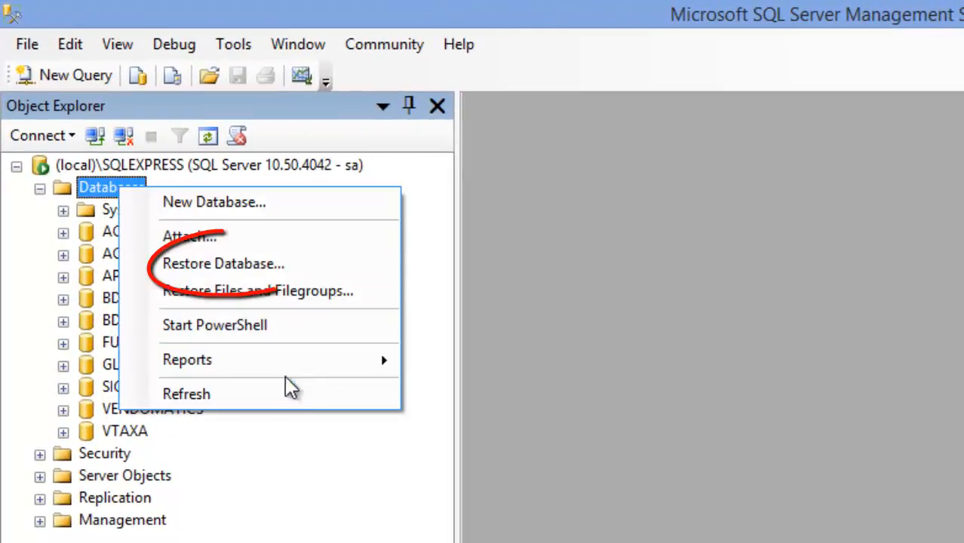
left_click(226, 264)
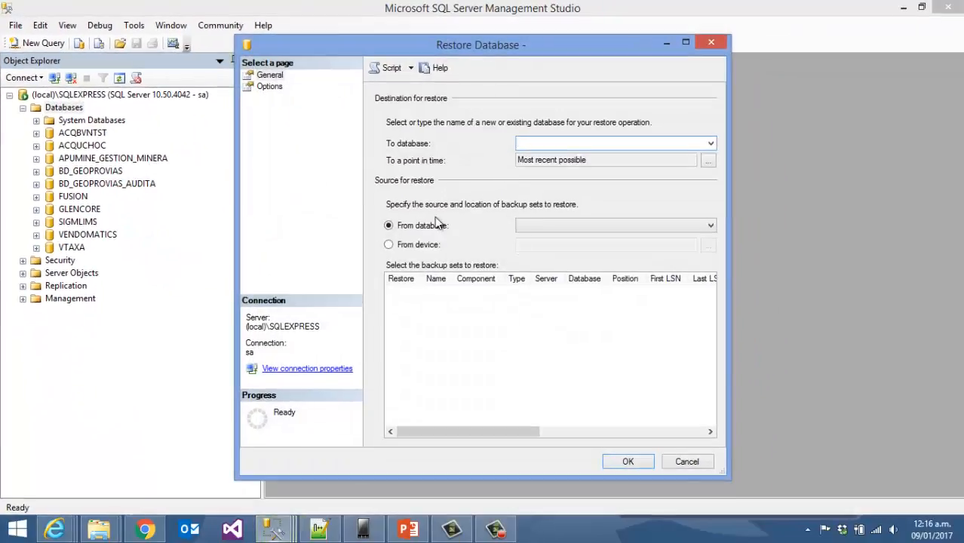
left_click(419, 243)
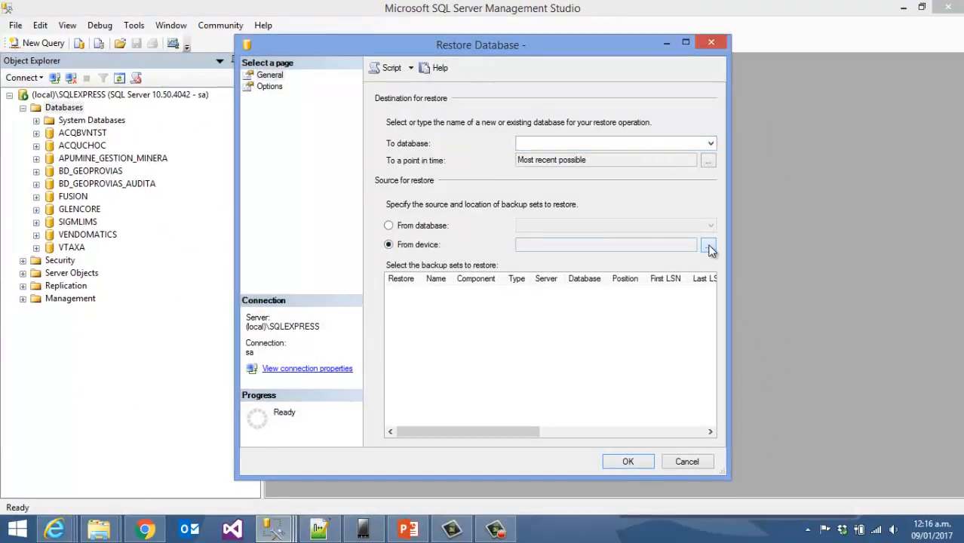
Add the backup file RESERVAME.bak from D:\Proyectos\Phonegap as the restore device.
left_click(708, 245)
left_click(619, 224)
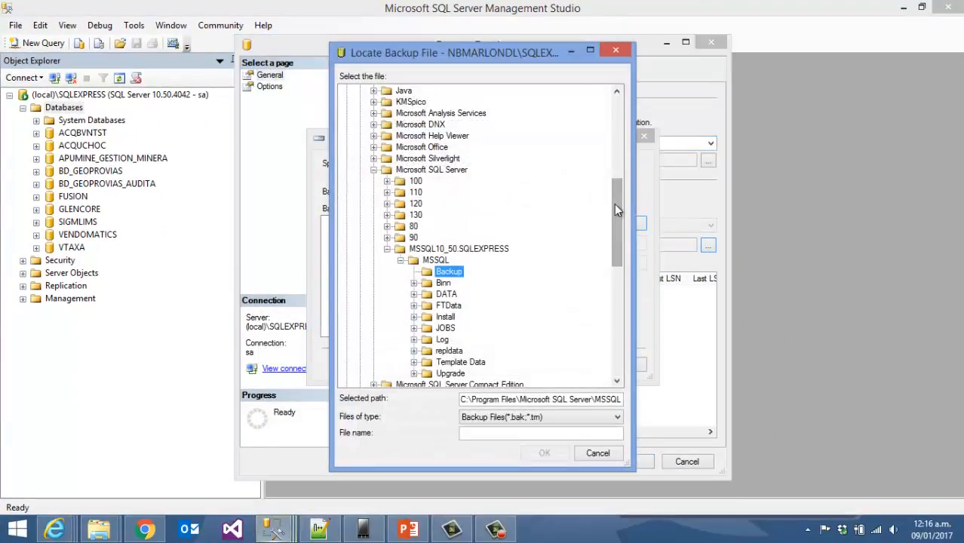
left_click_drag(614, 203, 620, 98)
left_click(346, 91)
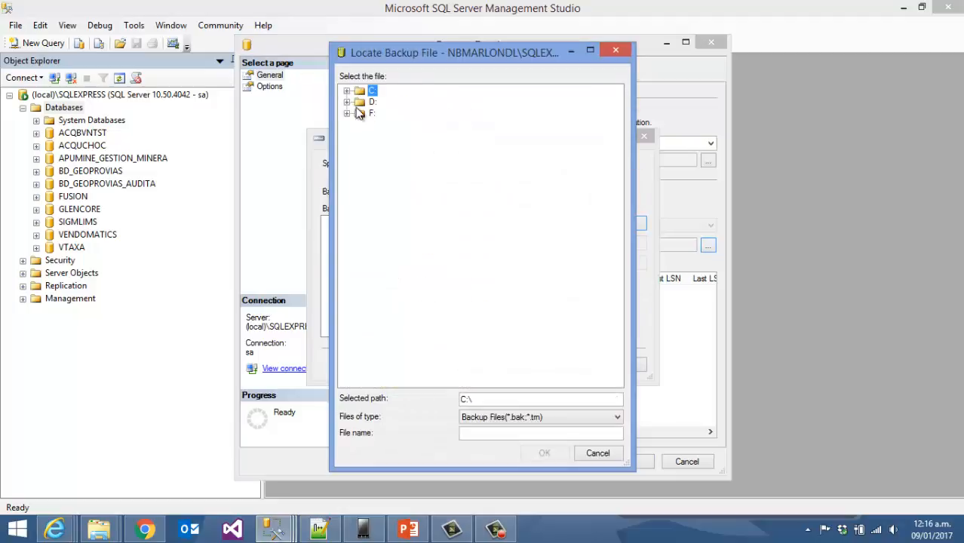
left_click(346, 102)
double_click(396, 215)
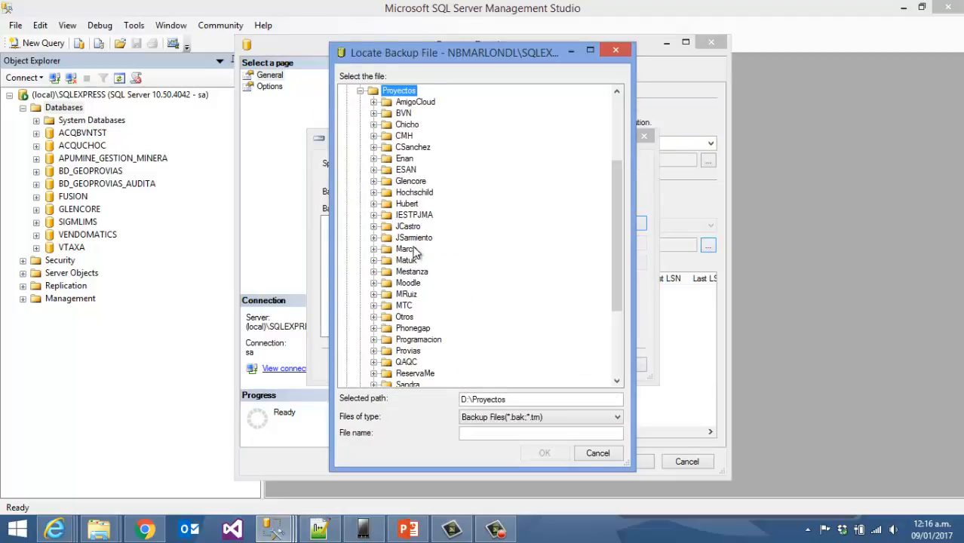
double_click(414, 329)
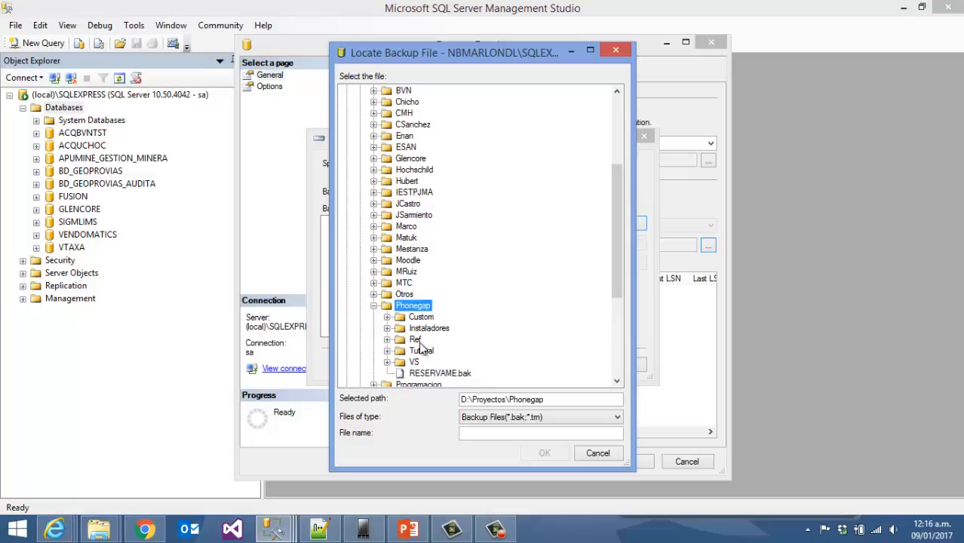
double_click(440, 374)
left_click(507, 363)
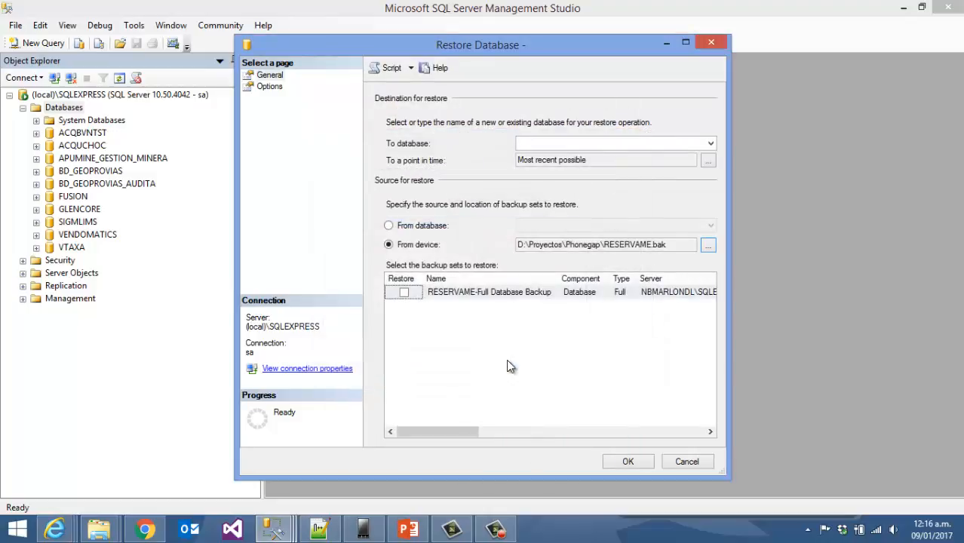
Include the RESERVAME full database backup set in the restore and choose RESERVAME as the destination database.
left_click(404, 293)
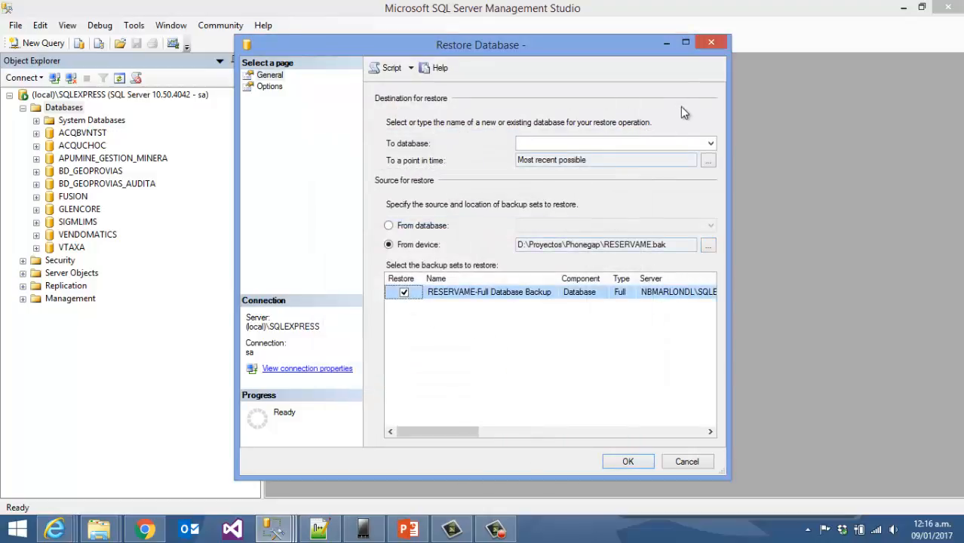
left_click(710, 144)
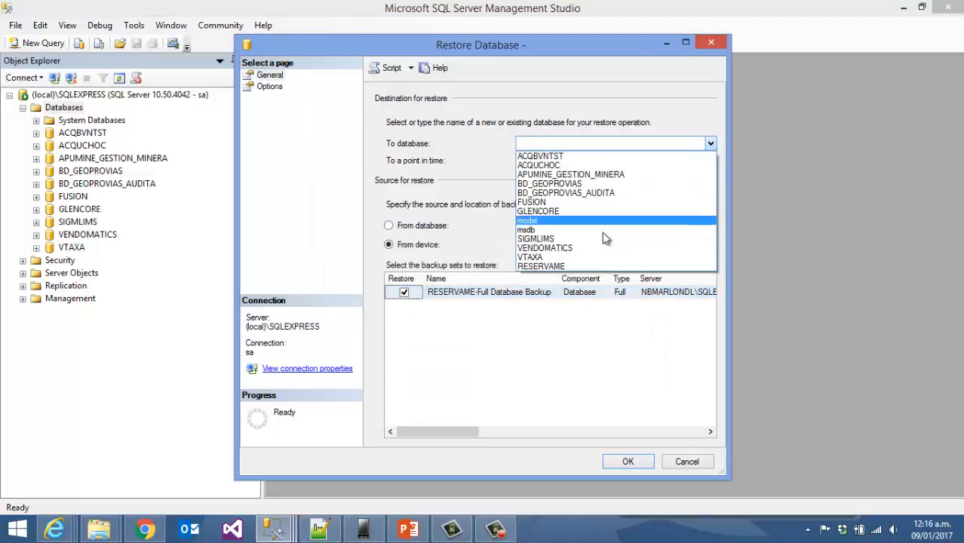
left_click(561, 267)
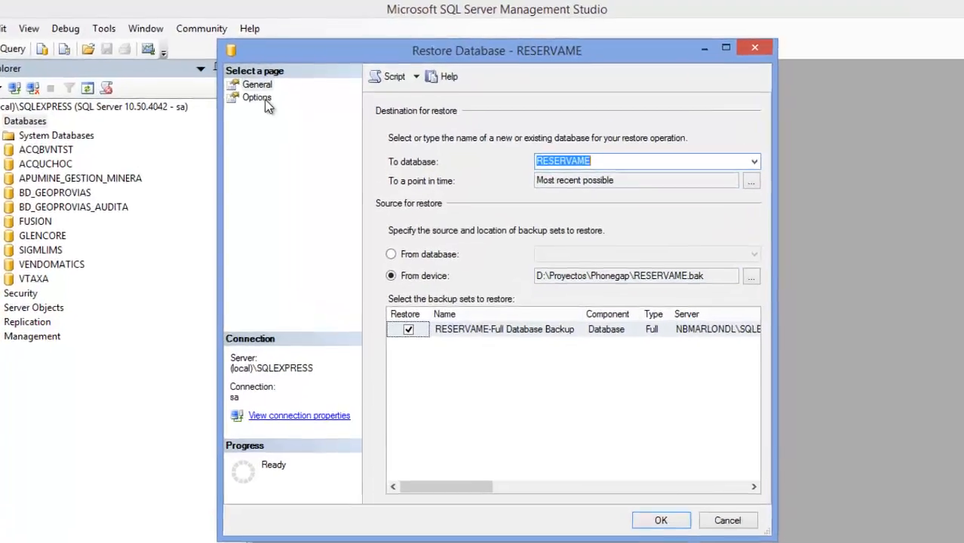
Enable overwriting the existing database in the restore options, run the RESERVAME restore and dismiss the completion message.
left_click(270, 86)
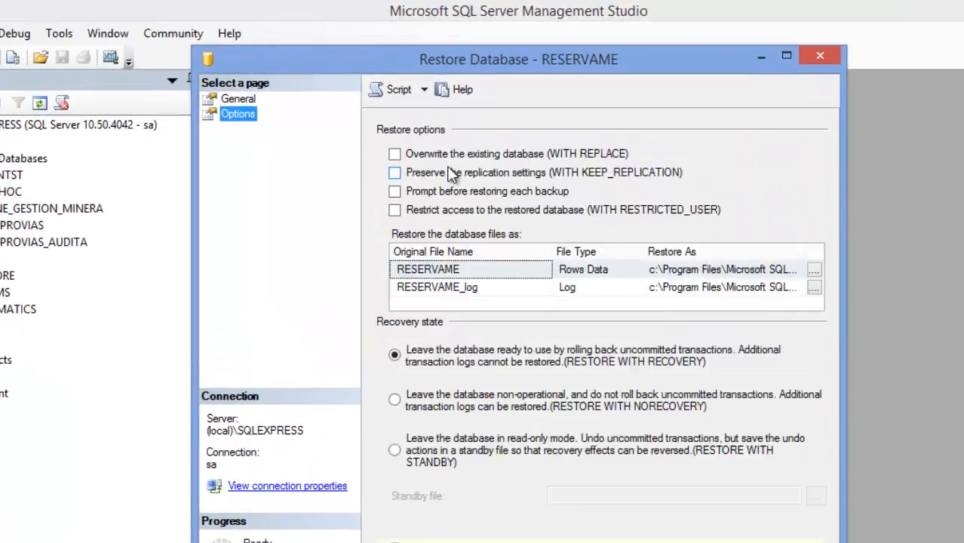
left_click(464, 155)
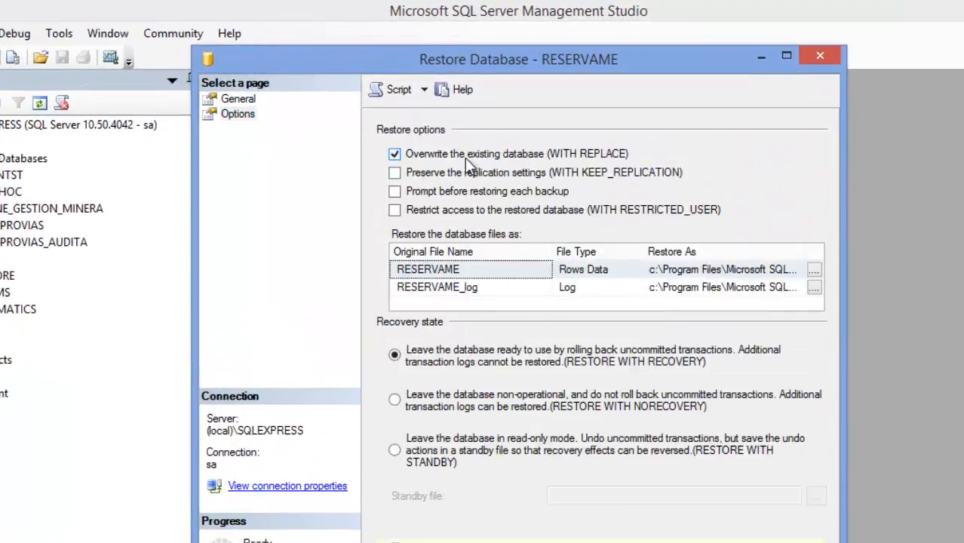
left_click(250, 103)
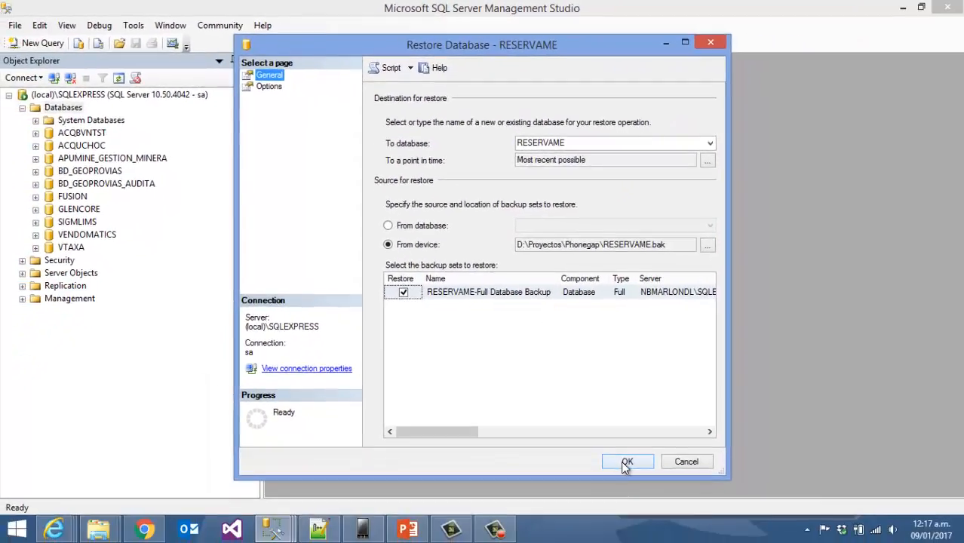
left_click(626, 462)
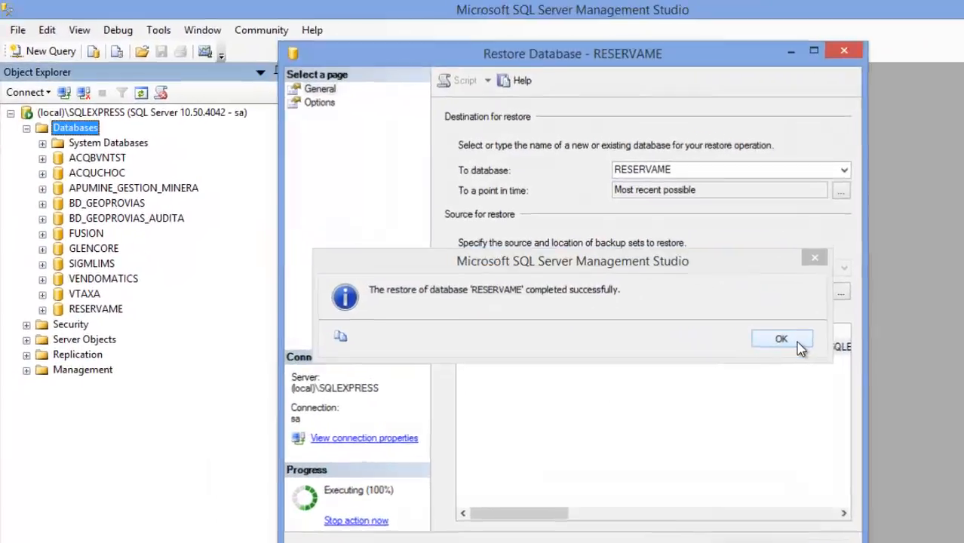
left_click(659, 287)
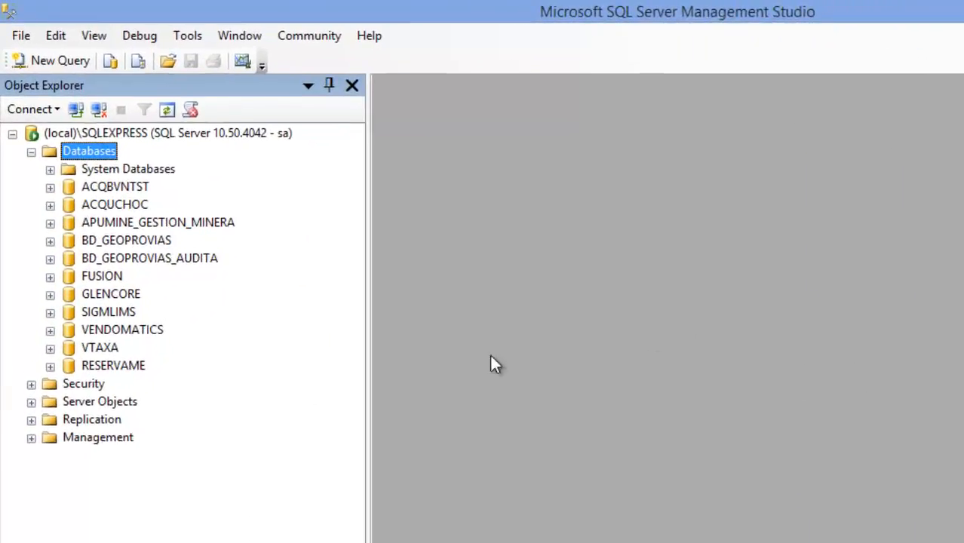
Expand the newly restored RESERVAME database and its Tables folder to examine the tables.
double_click(117, 373)
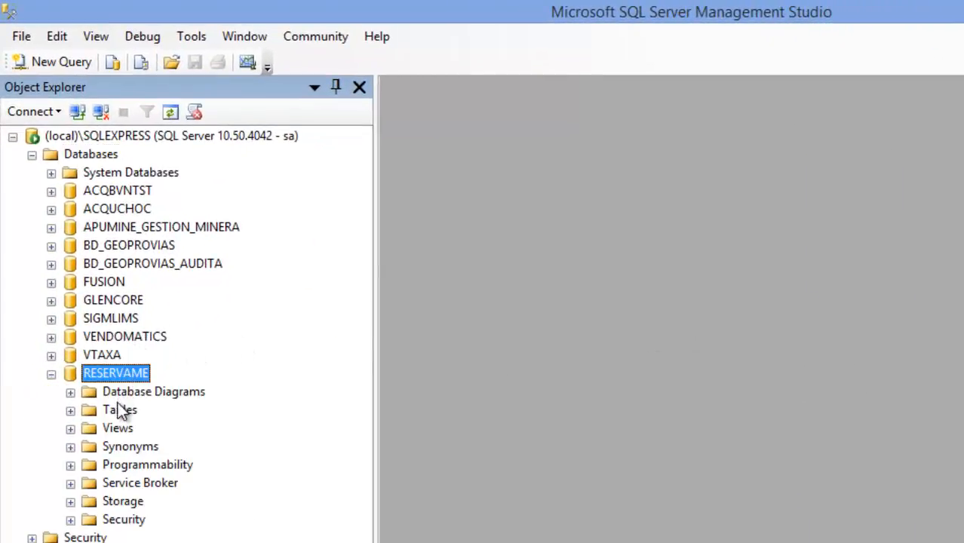
left_click(120, 412)
double_click(117, 415)
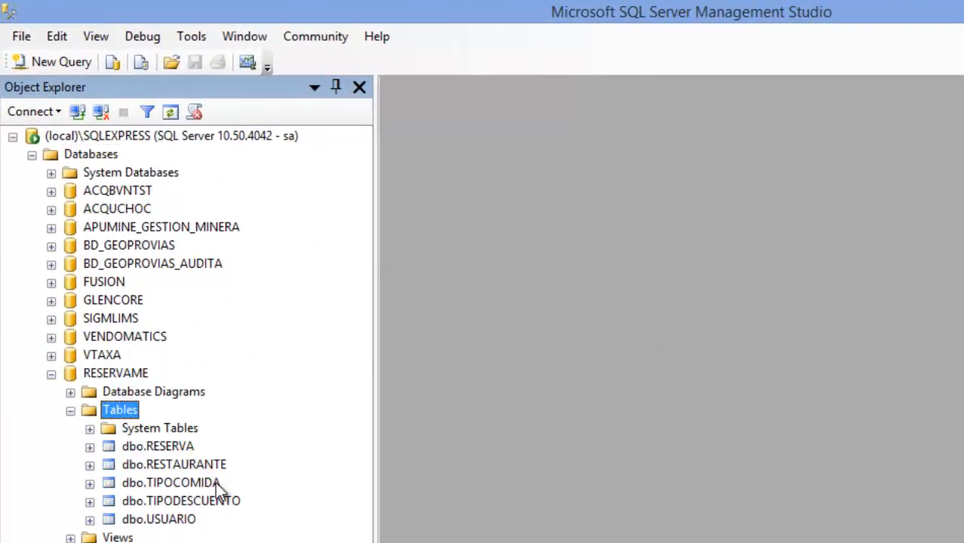